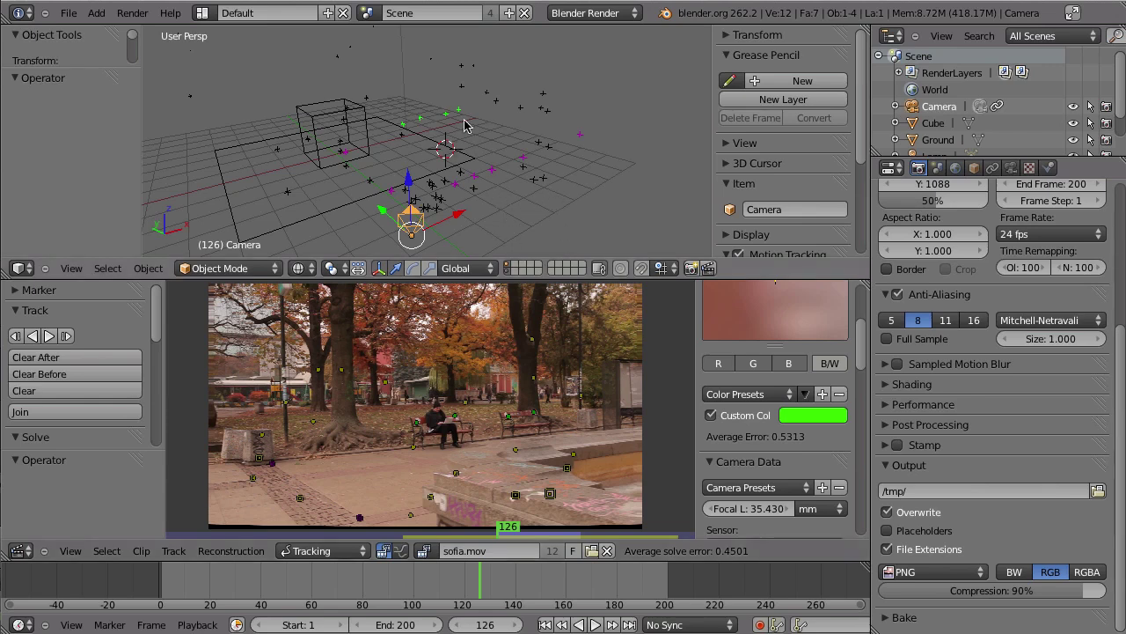
- Orbit and zoom around the solved scene to view the camera, cube, ground and markers from several sides
middle_drag(465, 126, 479, 204)
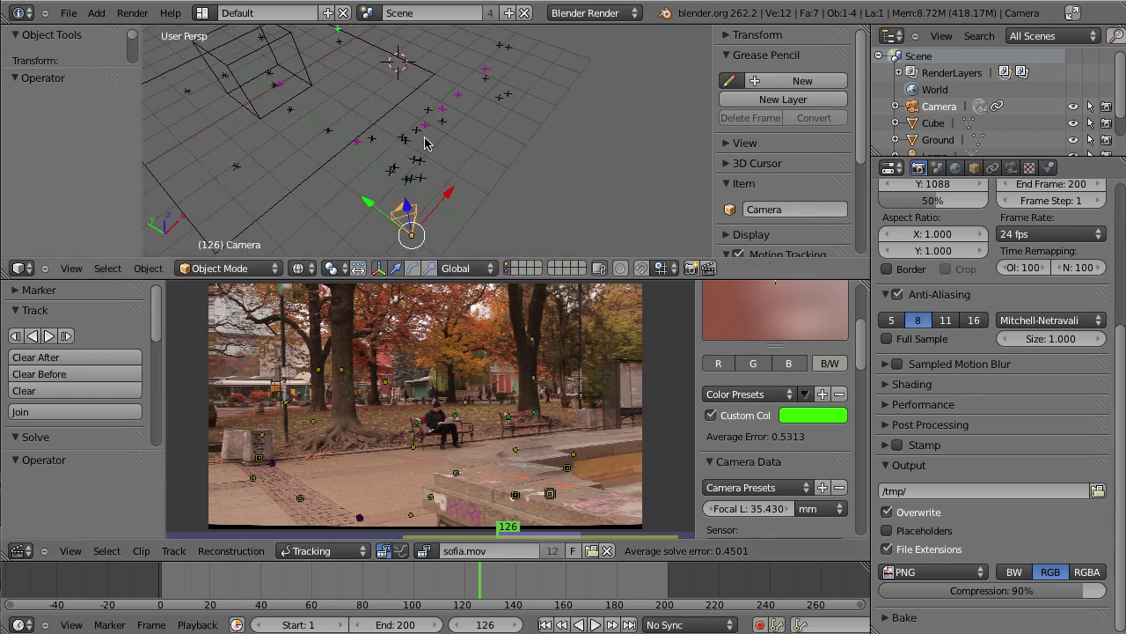
scroll(448, 151, down, 3)
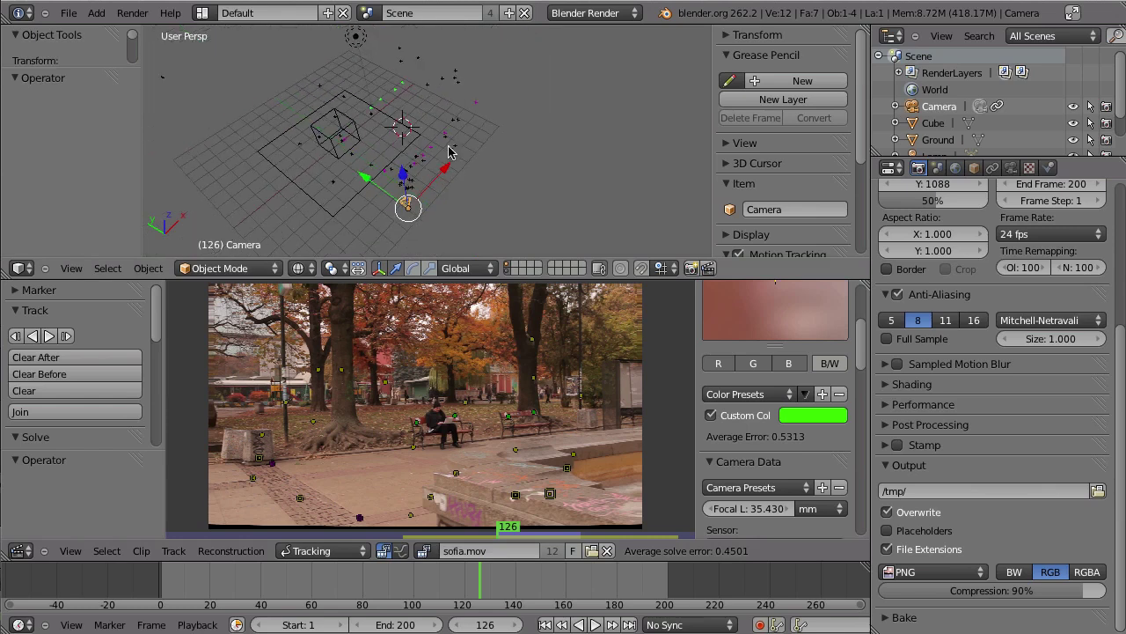
middle_drag(448, 151, 577, 98)
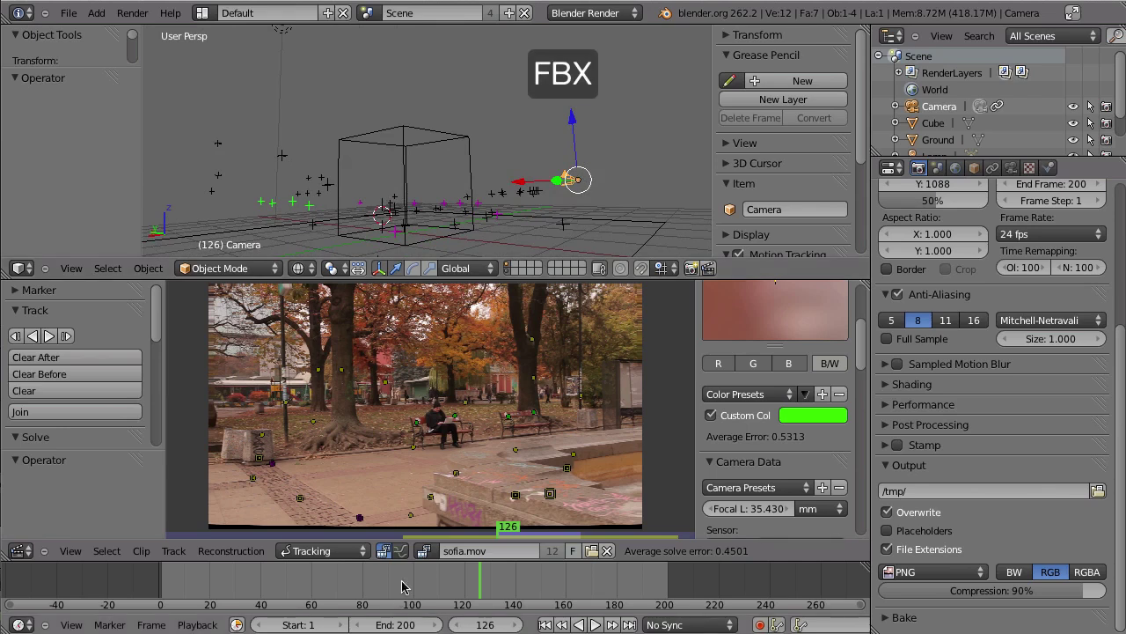
mouse_move(524, 140)
middle_down()
mouse_move(593, 154)
mouse_move(482, 196)
mouse_move(515, 171)
mouse_move(489, 191)
middle_up()
- Select the cube and unlink its grease pencil sketch from the scene
right_click(400, 188)
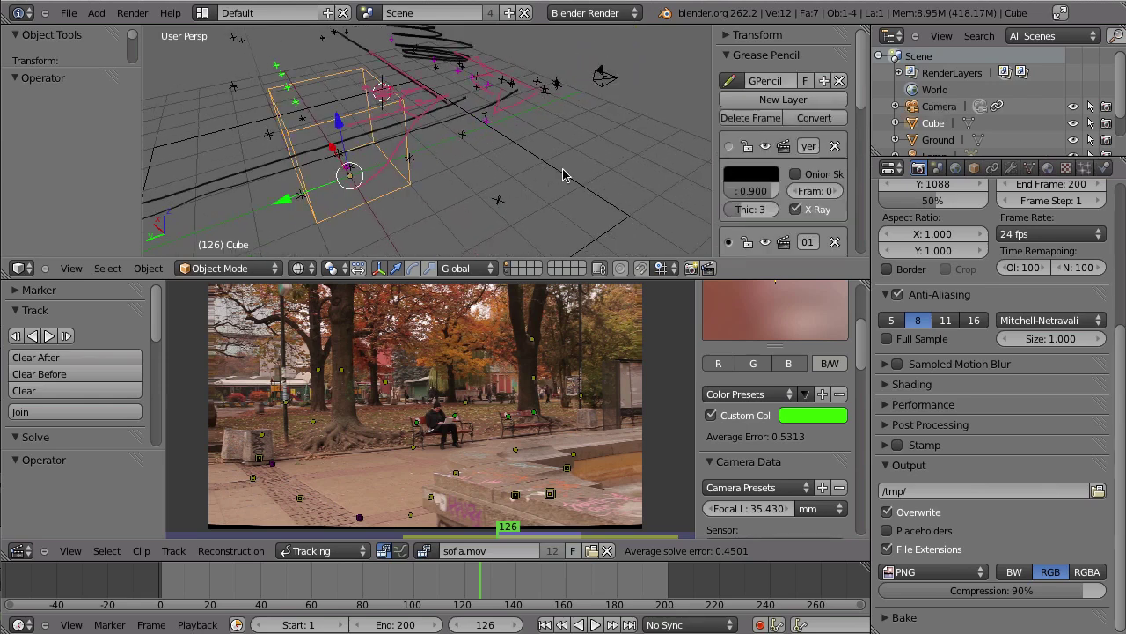
click(840, 81)
mouse_move(511, 181)
middle_down()
mouse_move(595, 176)
mouse_move(639, 192)
mouse_move(570, 177)
middle_up()
- Check the camera's Camera Solver constraint, then select the camera, cube and ground together
right_click(621, 123)
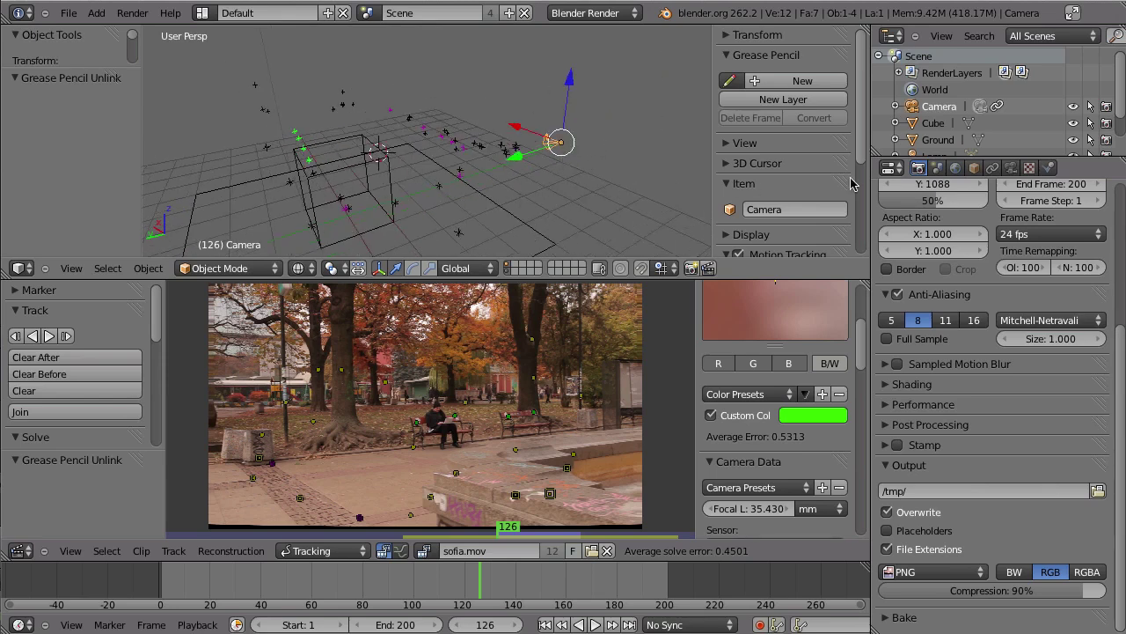
click(992, 167)
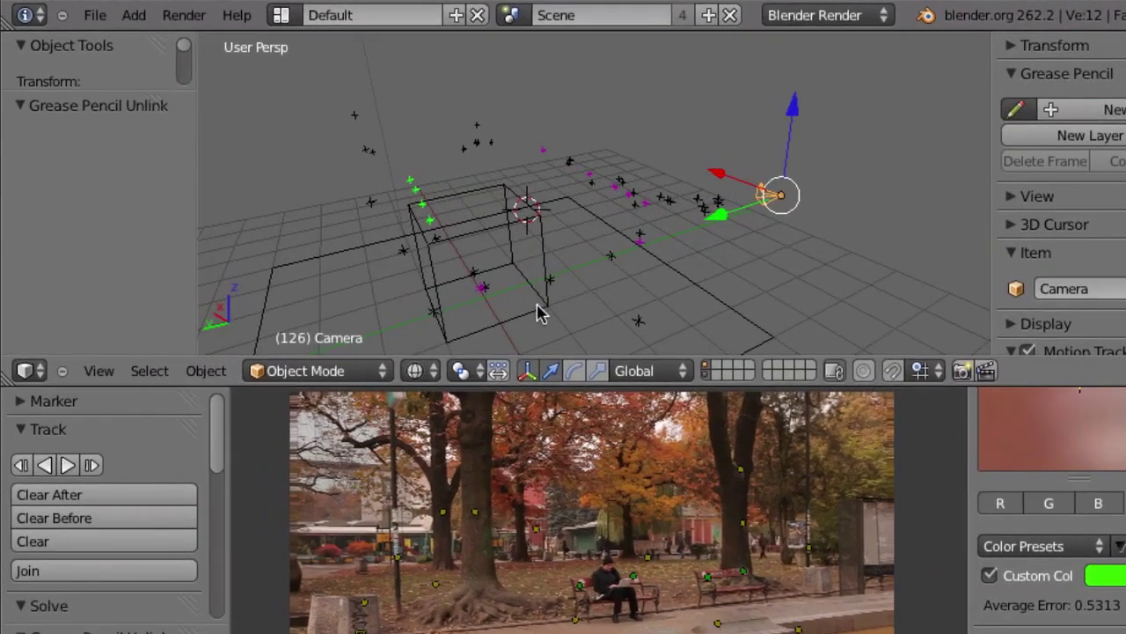
right_click(539, 314)
right_click(682, 305)
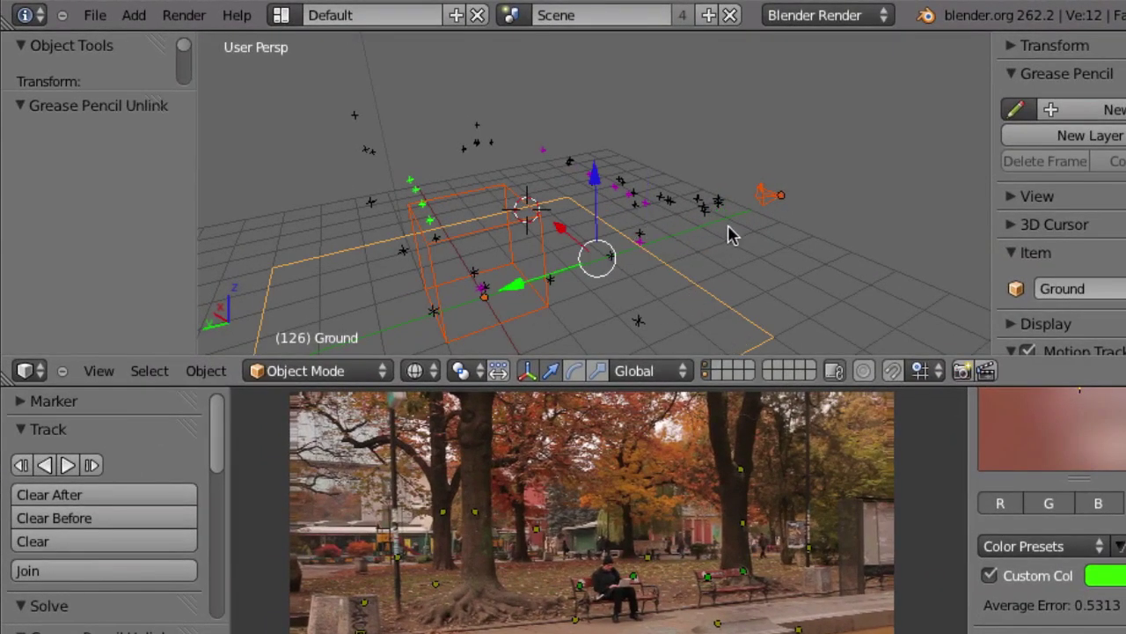
- Bring up the File > Export format list showing Autodesk FBX and other formats
click(95, 21)
mouse_move(111, 402)
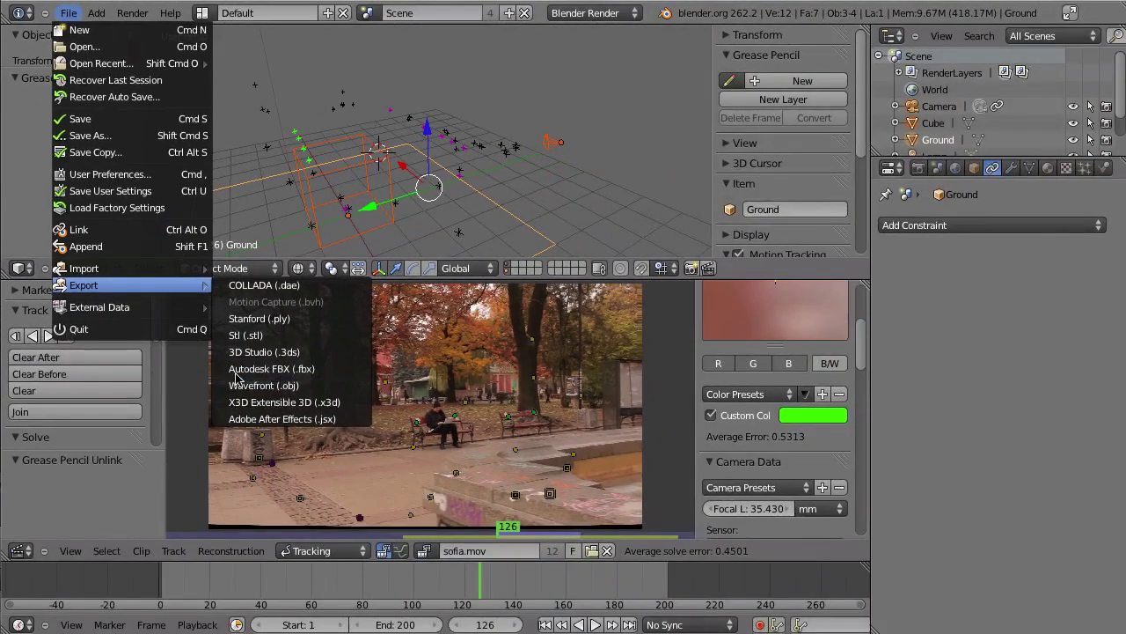
- Review the Autodesk FBX export settings: Scale 100.00, -Z Forward, Y Up, animation included
click(236, 374)
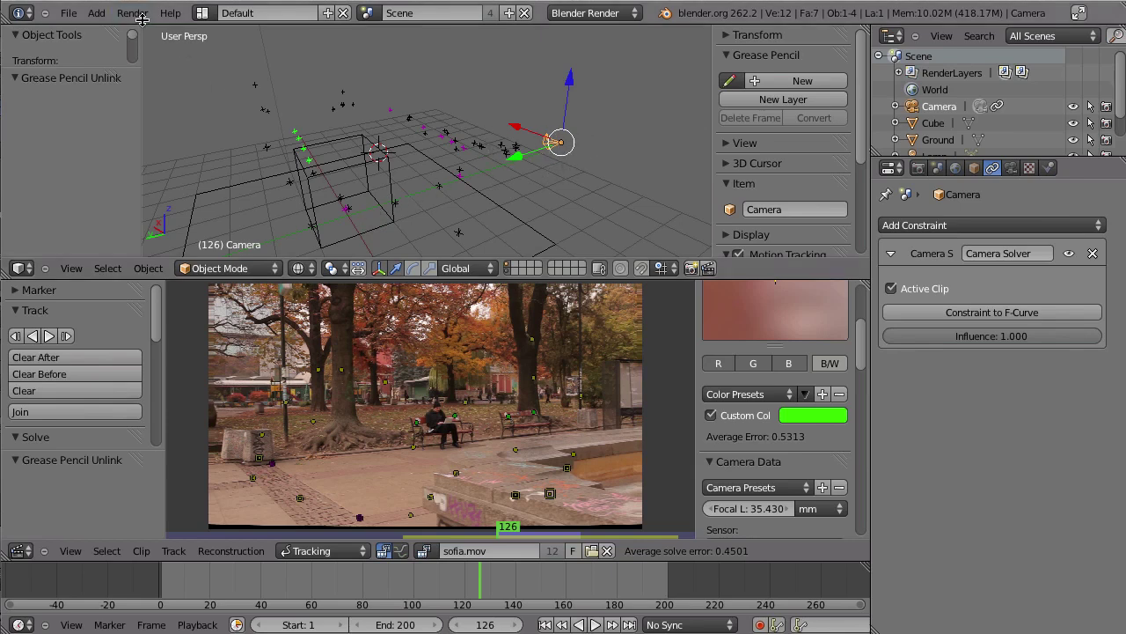
- Export the selected camera as Autodesk FBX to sofia_10.fbx with Selected Objects and scale 100
click(67, 13)
mouse_move(79, 290)
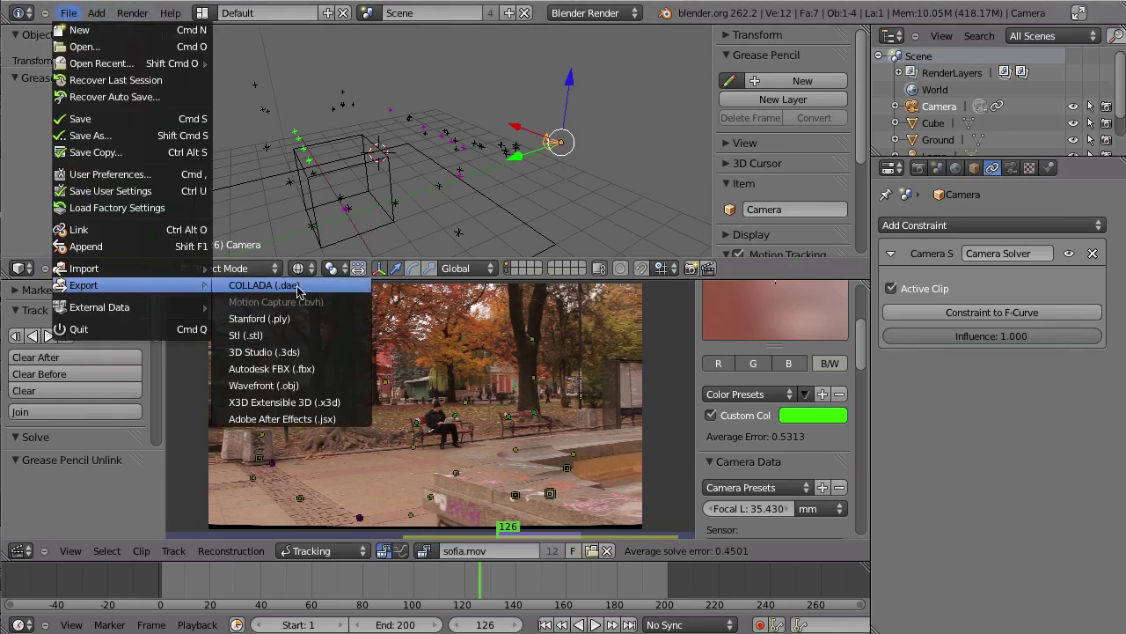
click(280, 369)
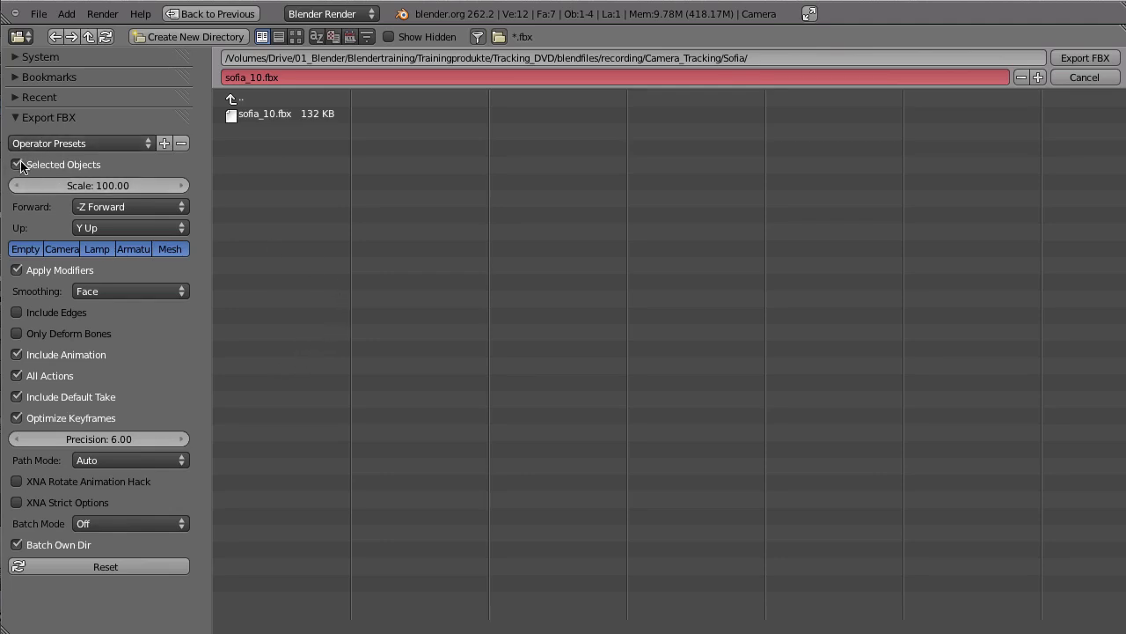
click(1091, 58)
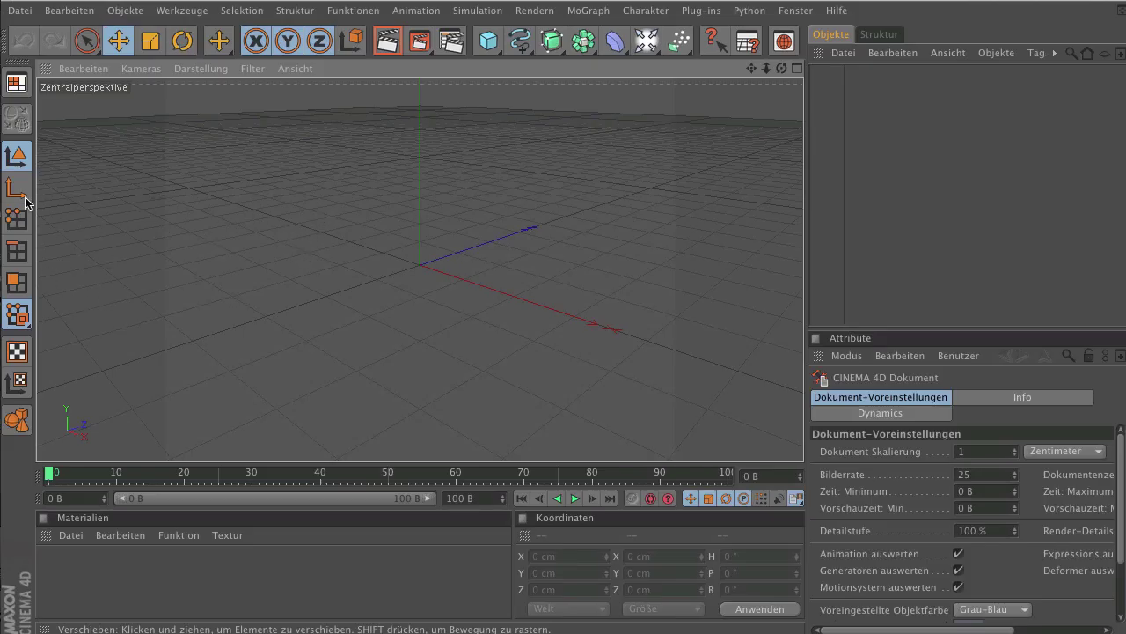
- Import sofia_10.fbx into Cinema 4D, accepting the default FBX import and take settings
click(20, 11)
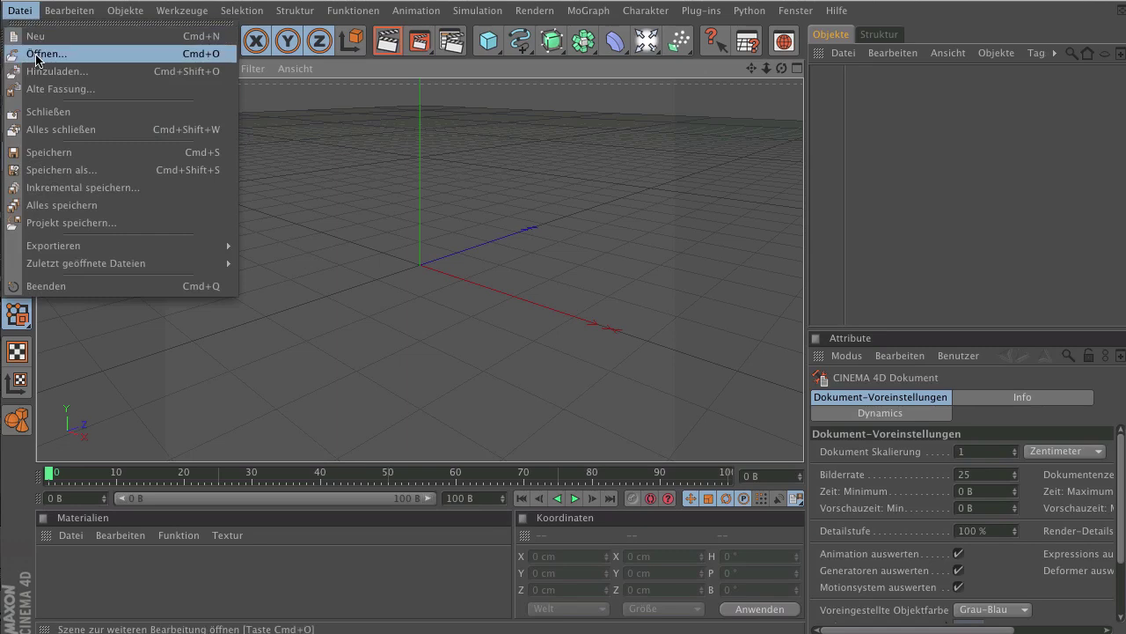
click(40, 54)
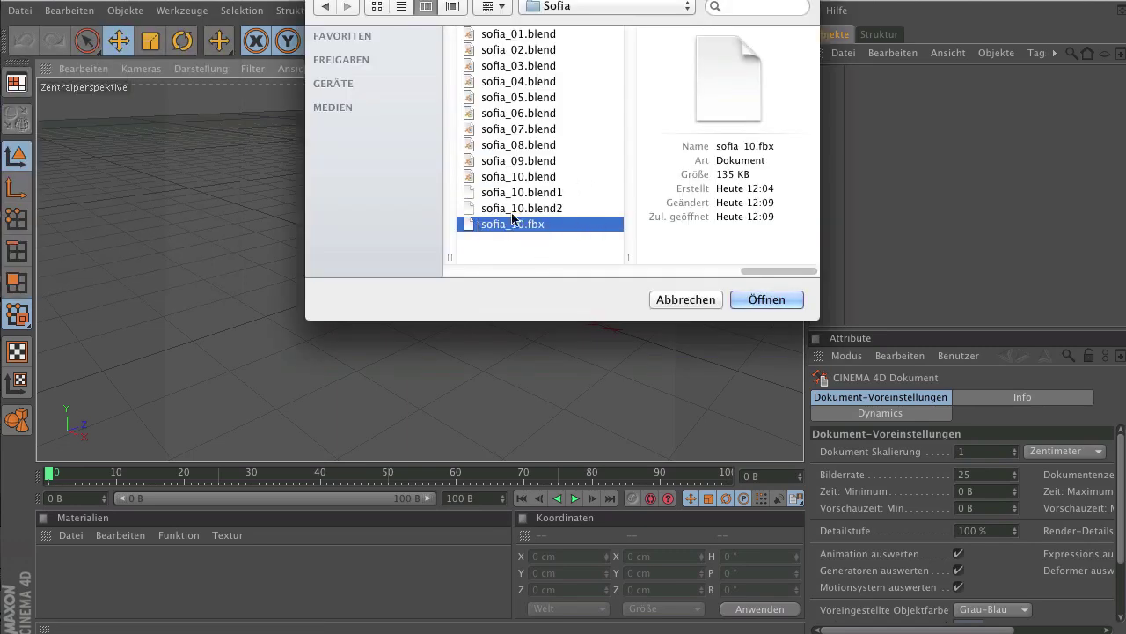
click(761, 299)
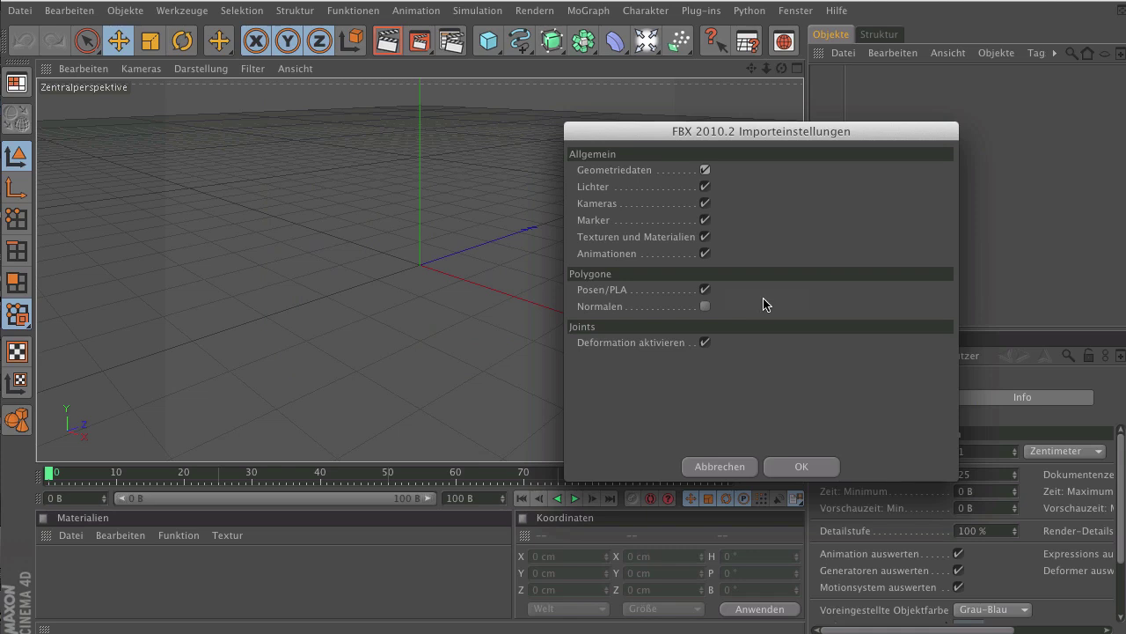
click(801, 468)
click(838, 585)
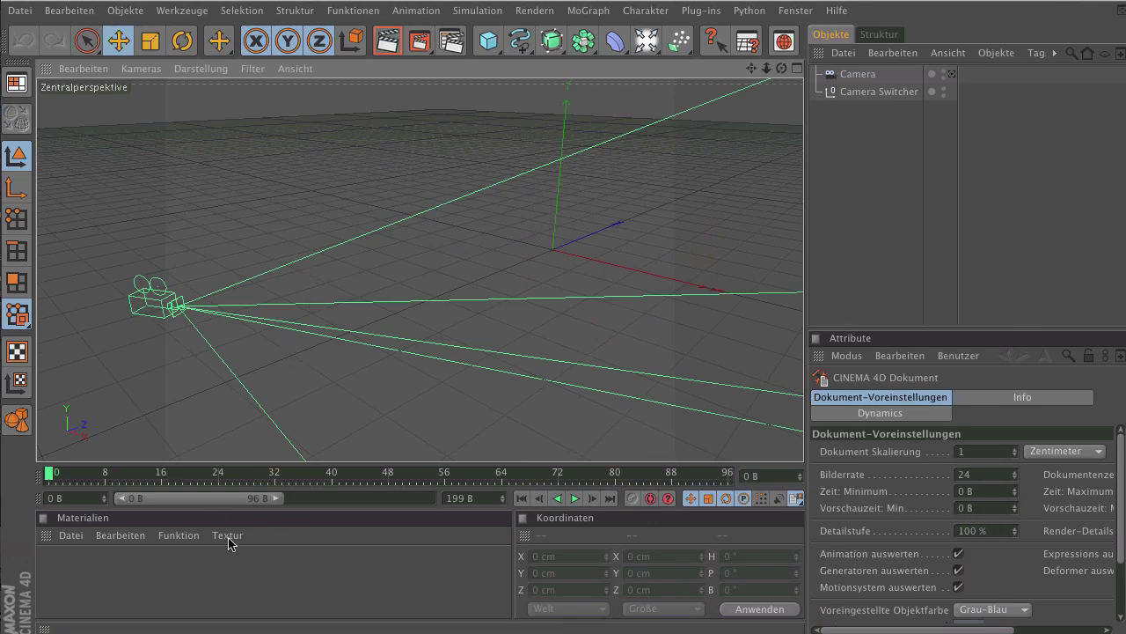
- Play the imported camera animation, then scrub it through frames 62, 79 and 96
click(575, 498)
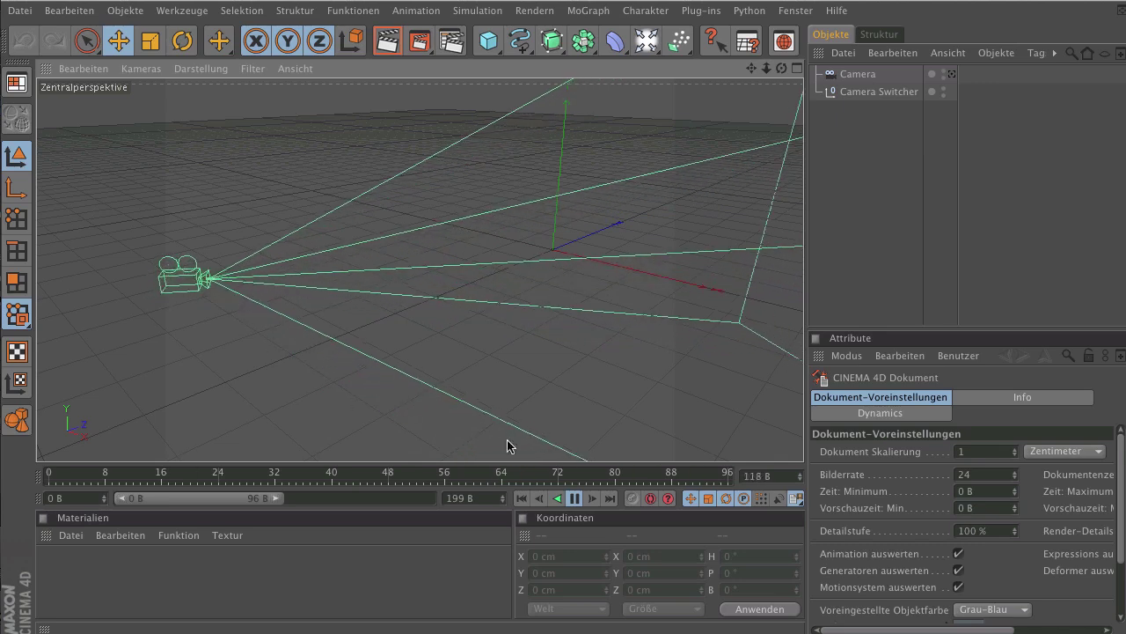
click(575, 498)
click(488, 473)
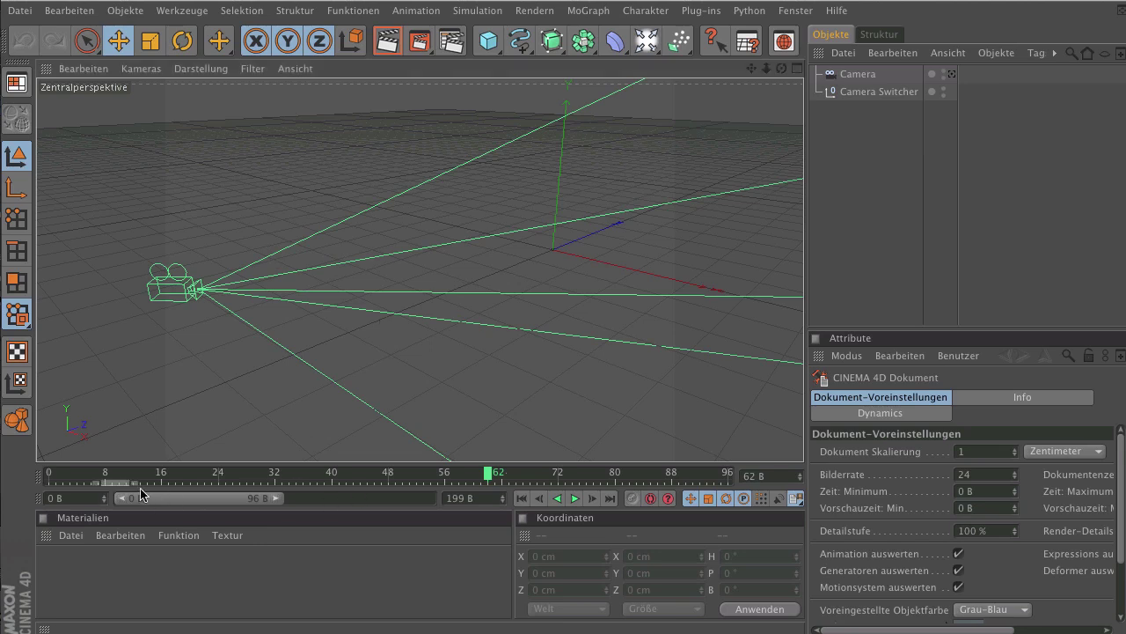
drag(181, 481, 607, 475)
drag(502, 466, 458, 475)
drag(121, 475, 727, 475)
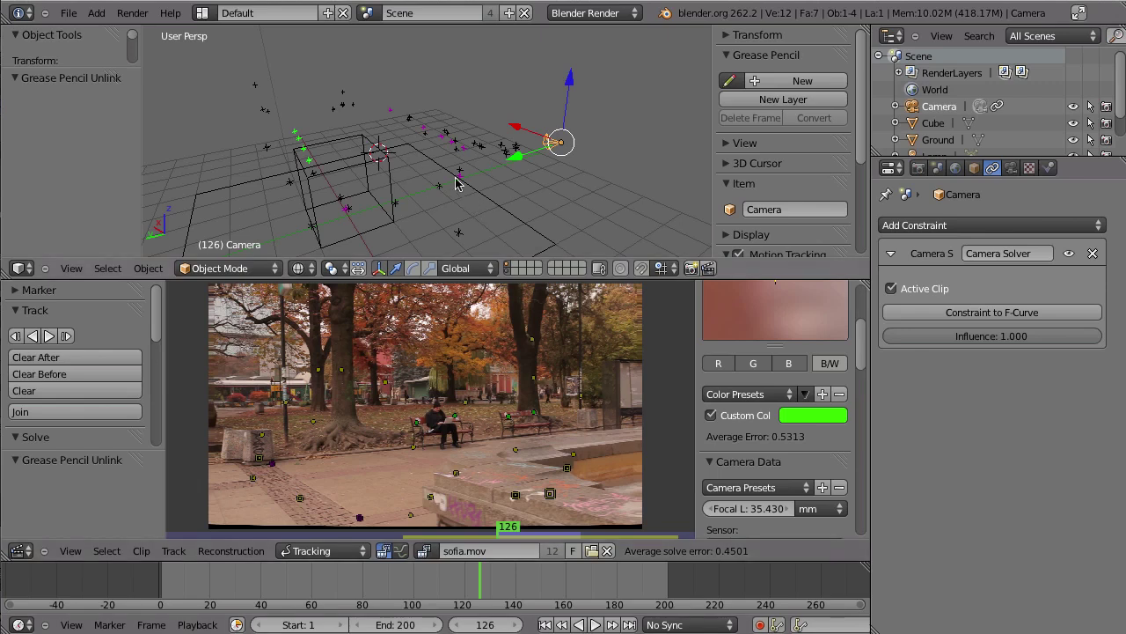
- In the Compositing layout, connect the Scale node's Image output to the Composite node
key(ctrl+Left)
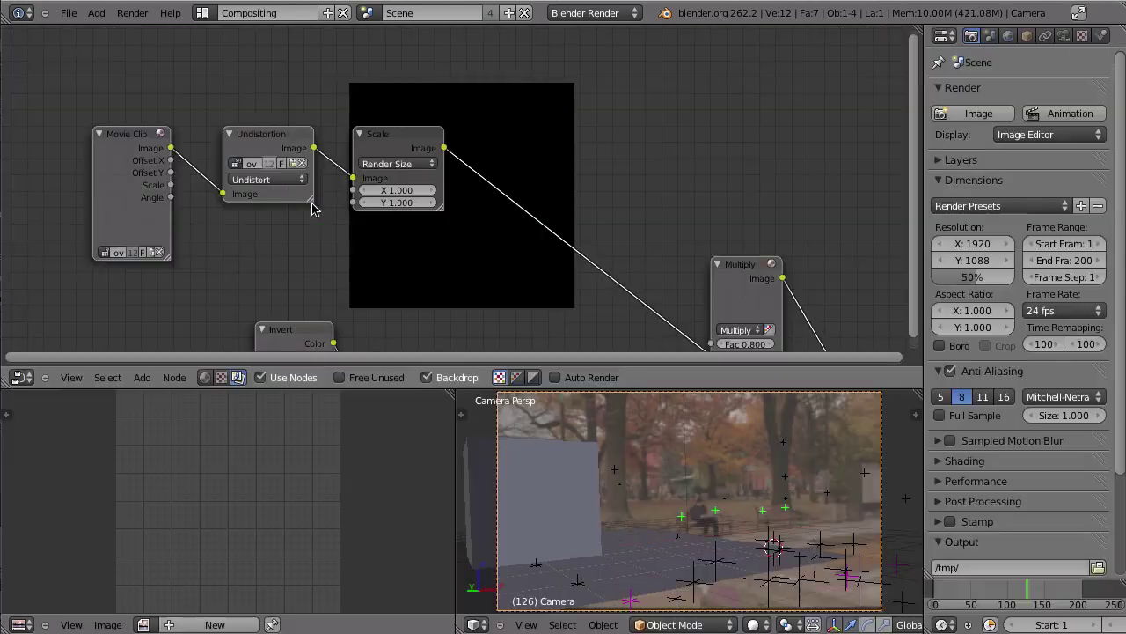
middle_drag(631, 229, 554, 202)
scroll(528, 202, down, 3)
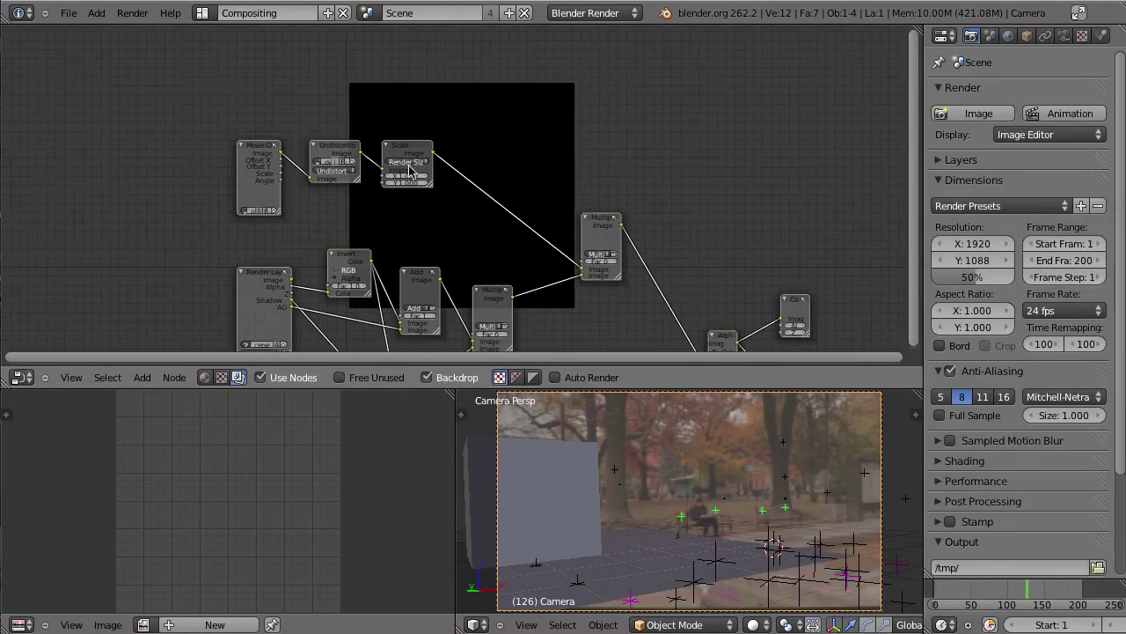
click(401, 146)
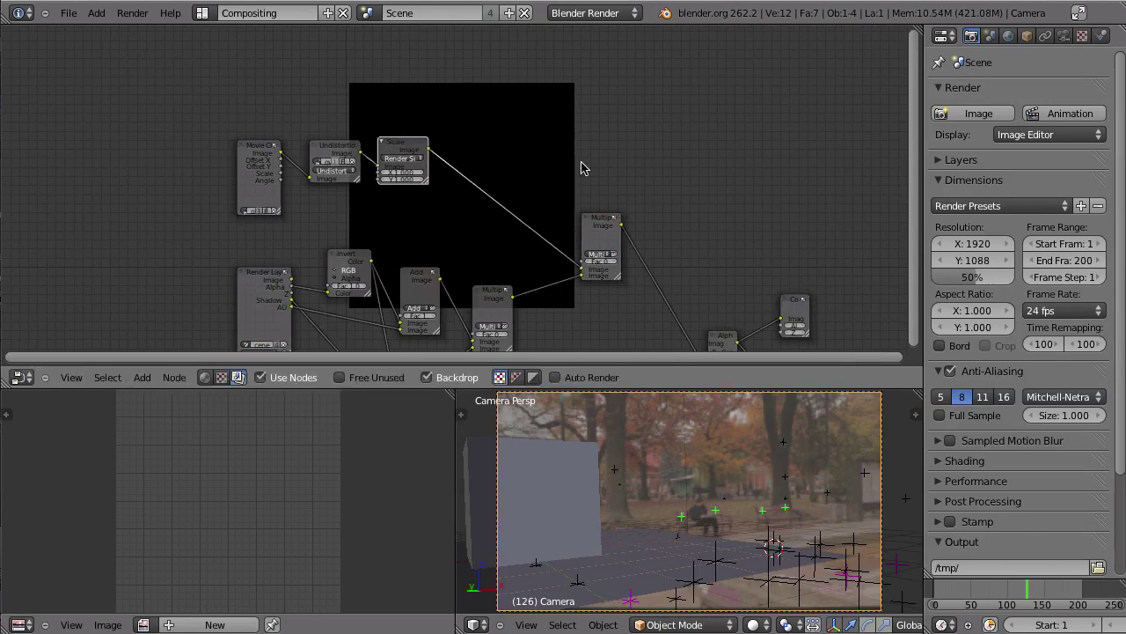
middle_drag(843, 283, 646, 221)
drag(598, 250, 475, 67)
middle_drag(432, 149, 583, 292)
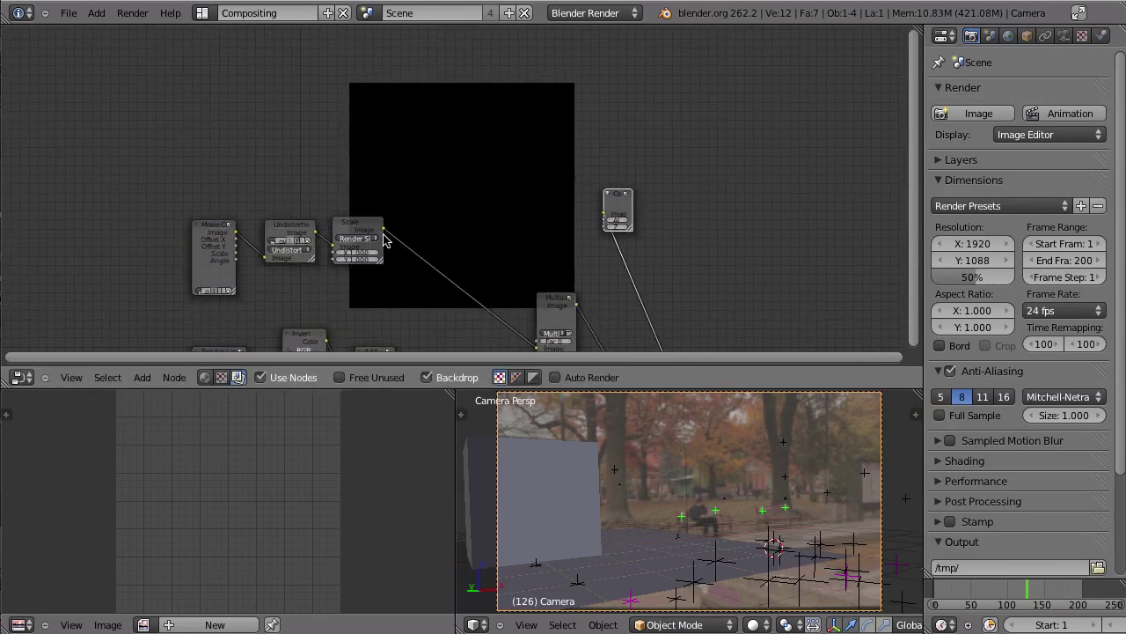
drag(384, 229, 605, 214)
- Raise the render resolution percentage from 50% to 100%
scroll(607, 247, up, 5)
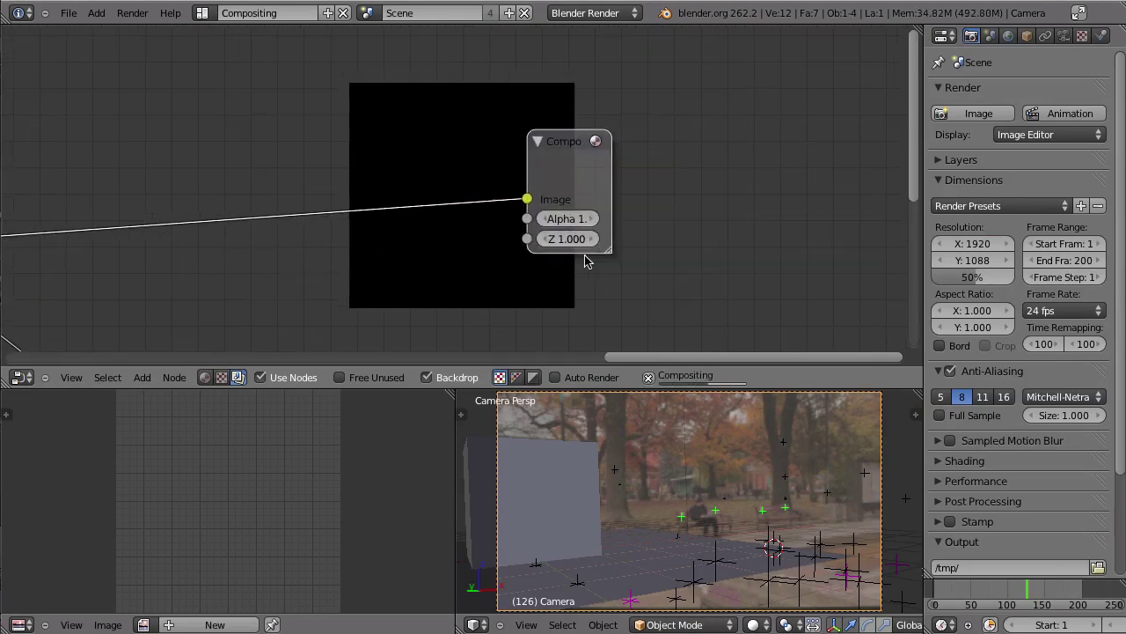
scroll(774, 299, up, 4)
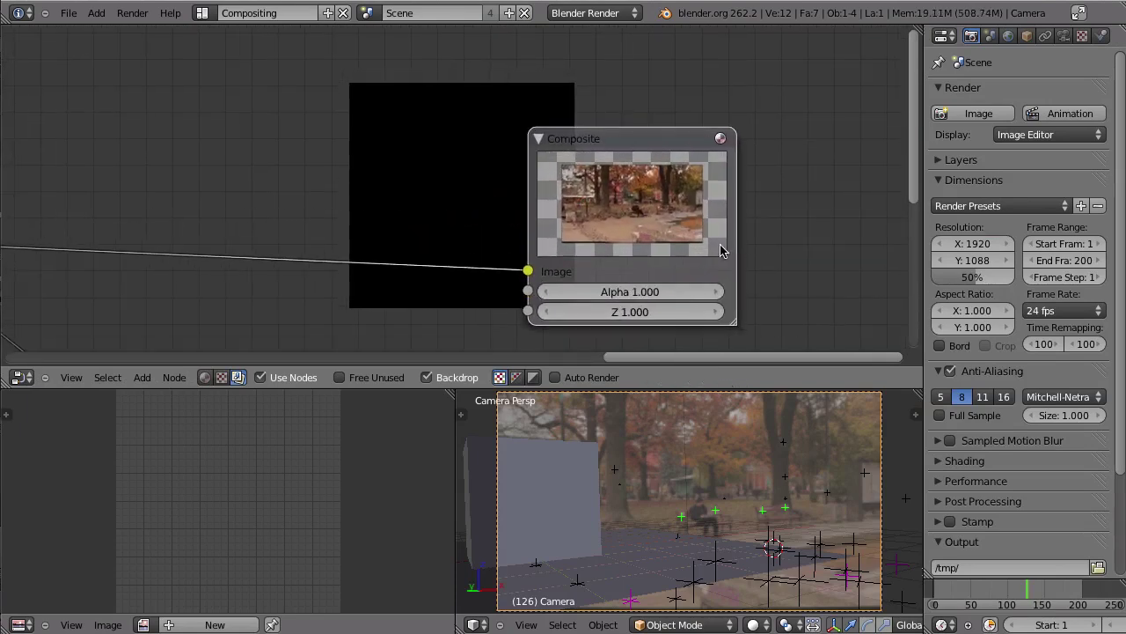
drag(968, 277, 1029, 277)
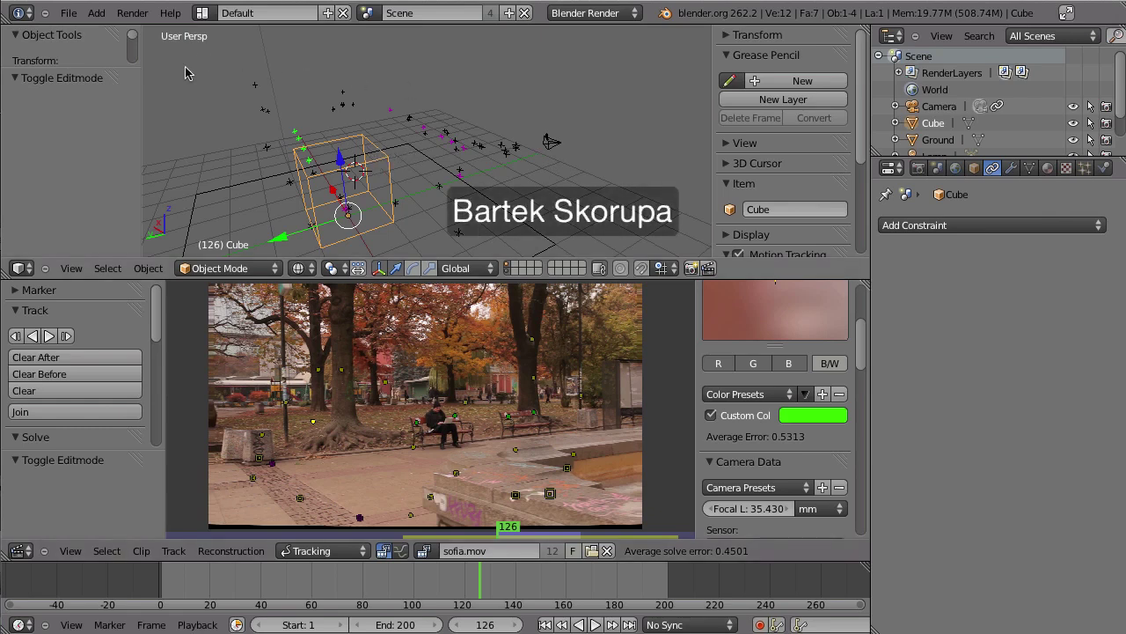
- Enable the 'Export: Adobe After Effects (.jsx)' add-on under Import-Export in User Preferences
click(69, 14)
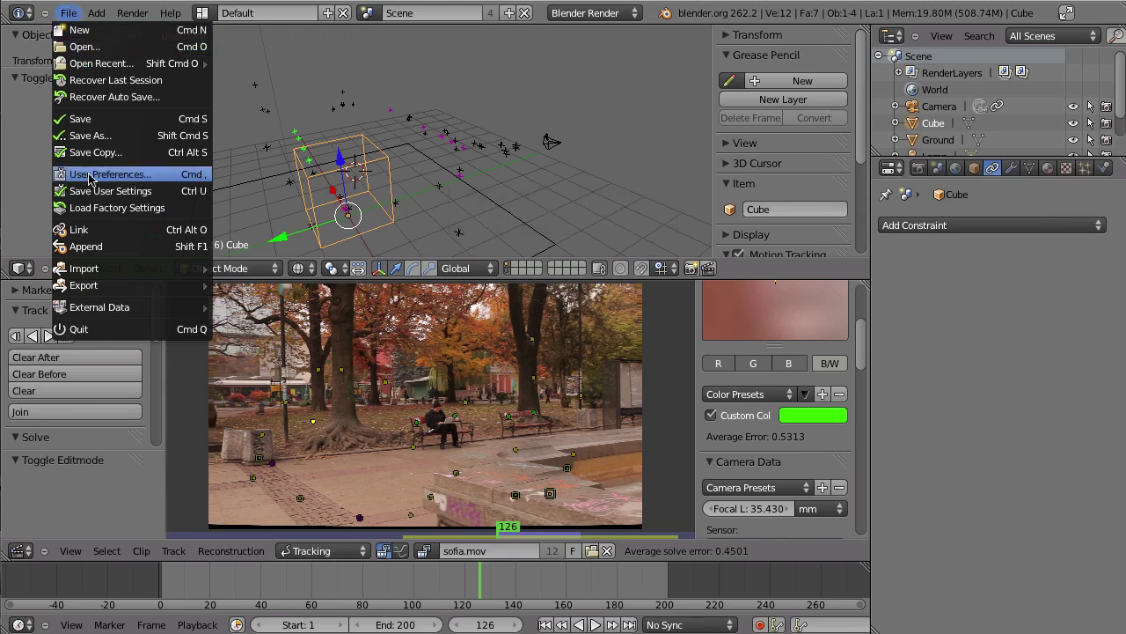
click(139, 174)
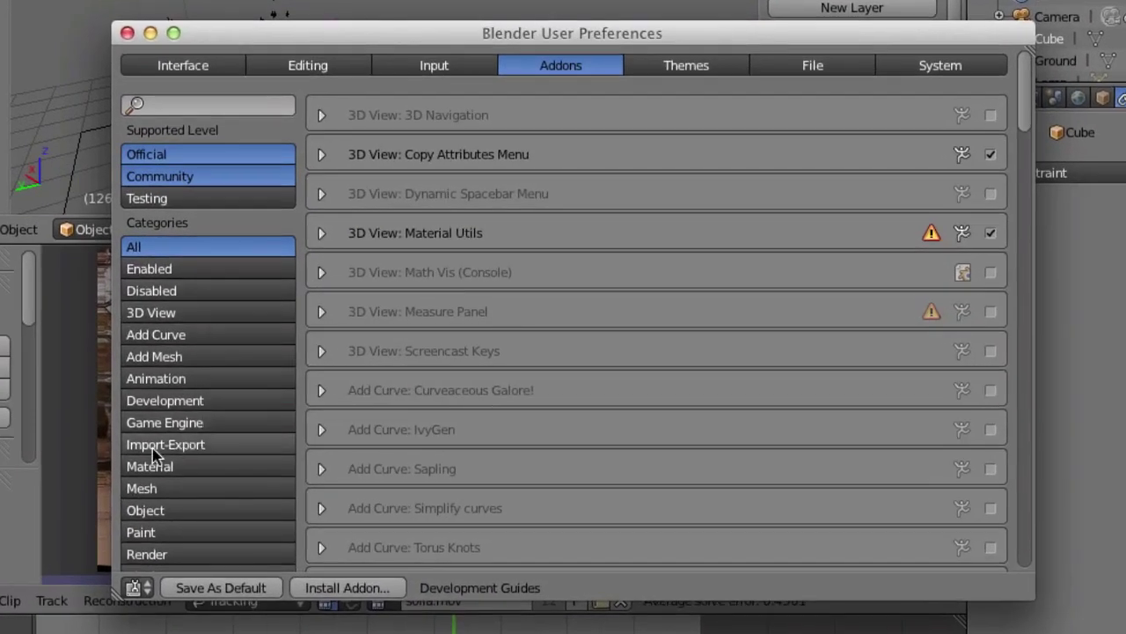
click(156, 446)
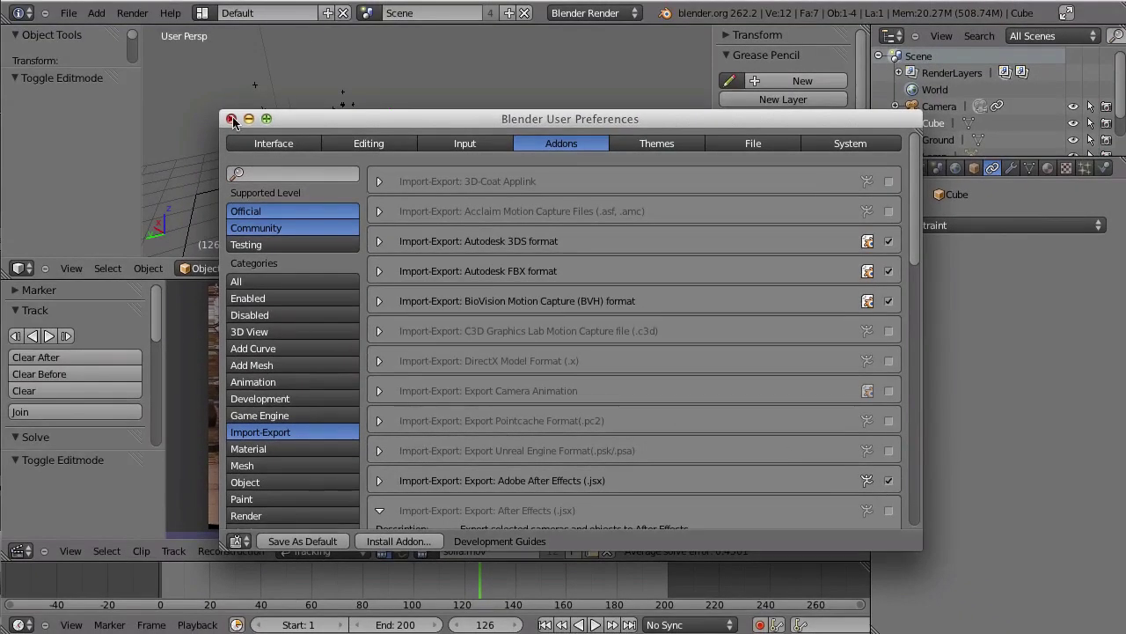
click(219, 108)
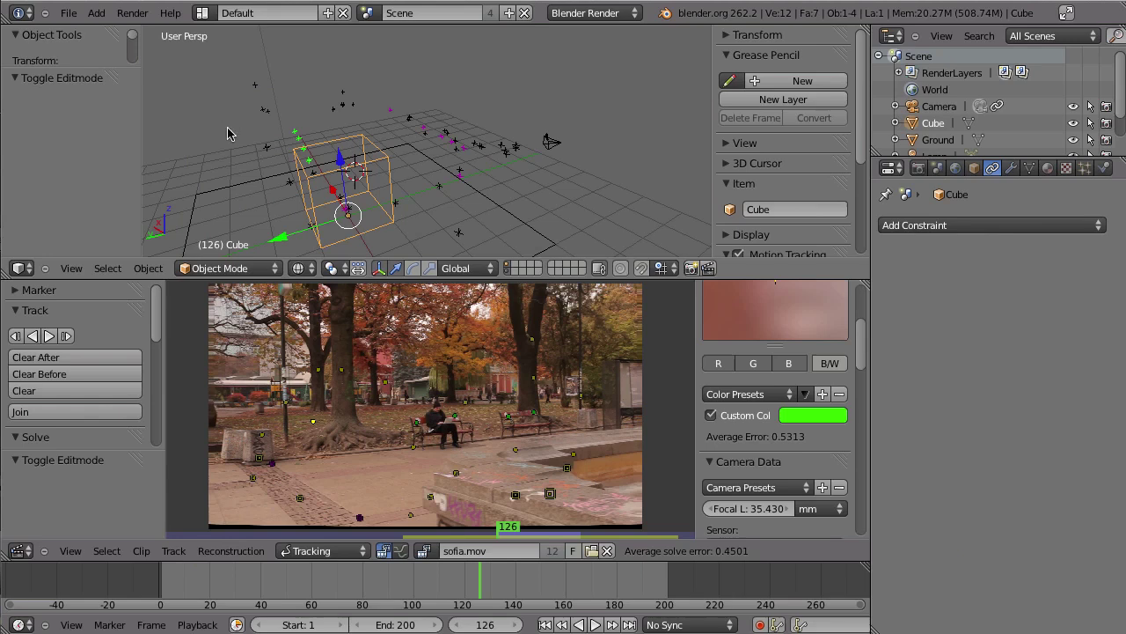
- Select the camera and export it as an Adobe After Effects (.jsx) script with all options enabled
right_click(546, 143)
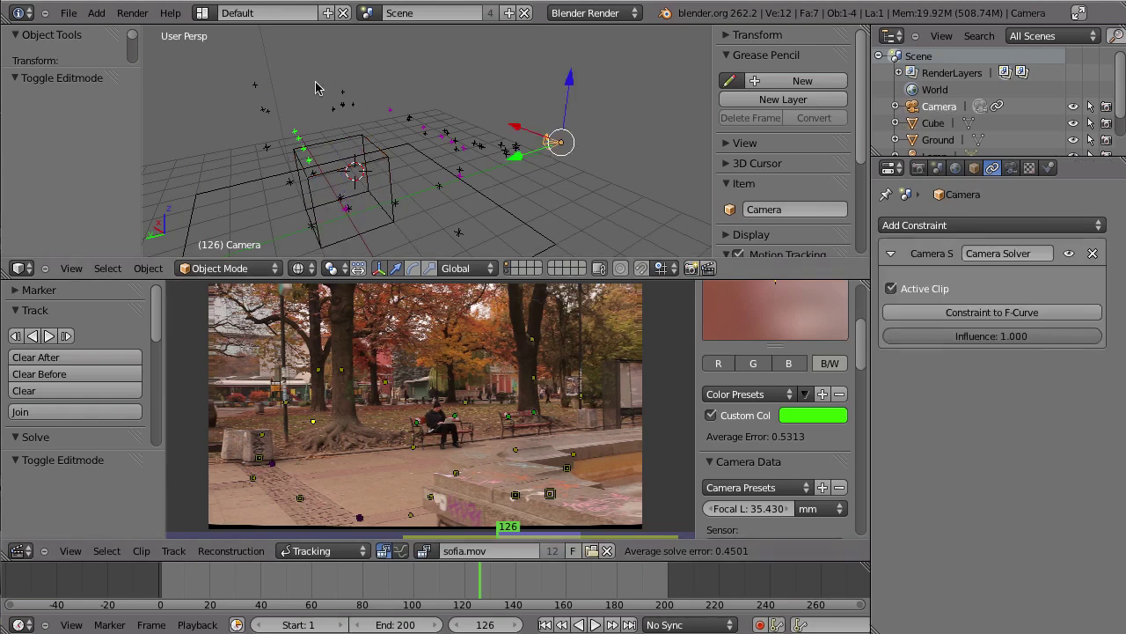
click(69, 13)
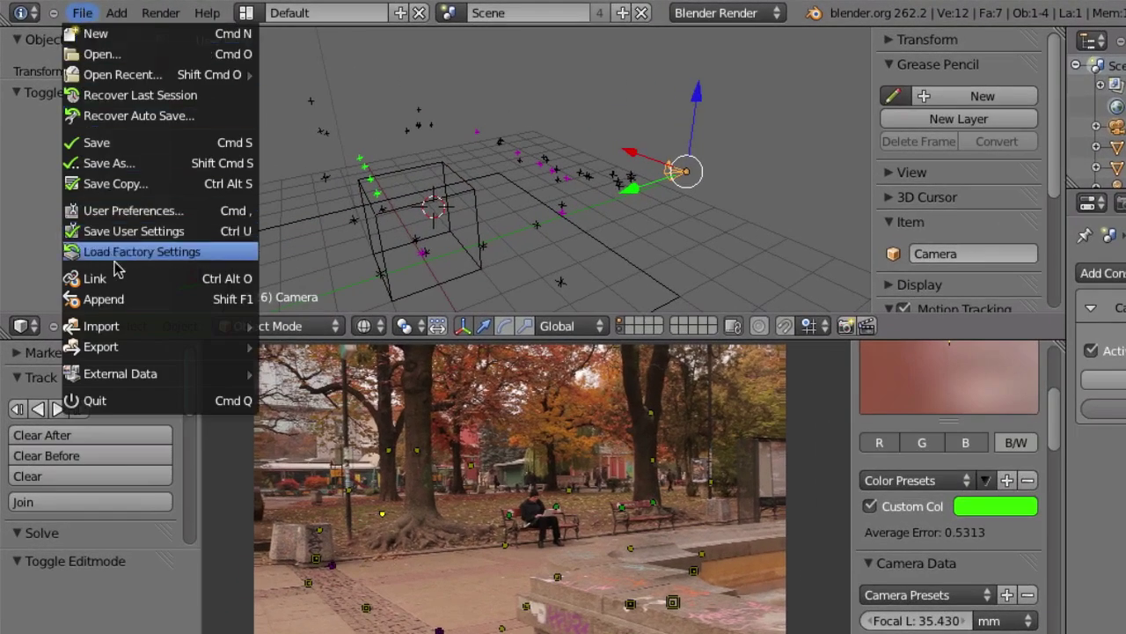
mouse_move(112, 350)
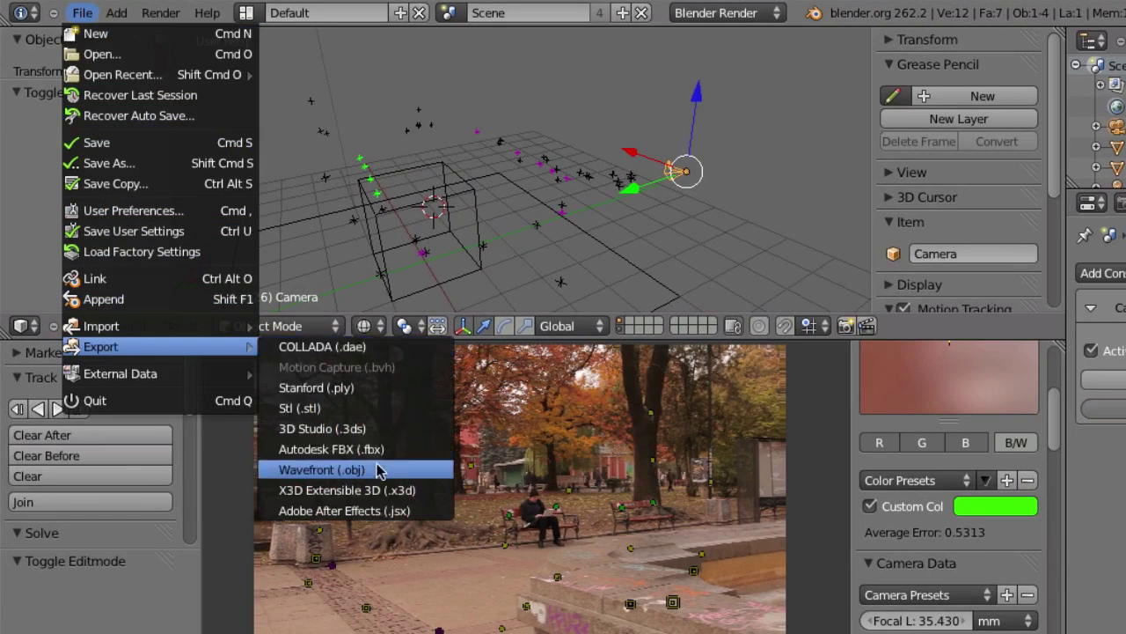
click(422, 516)
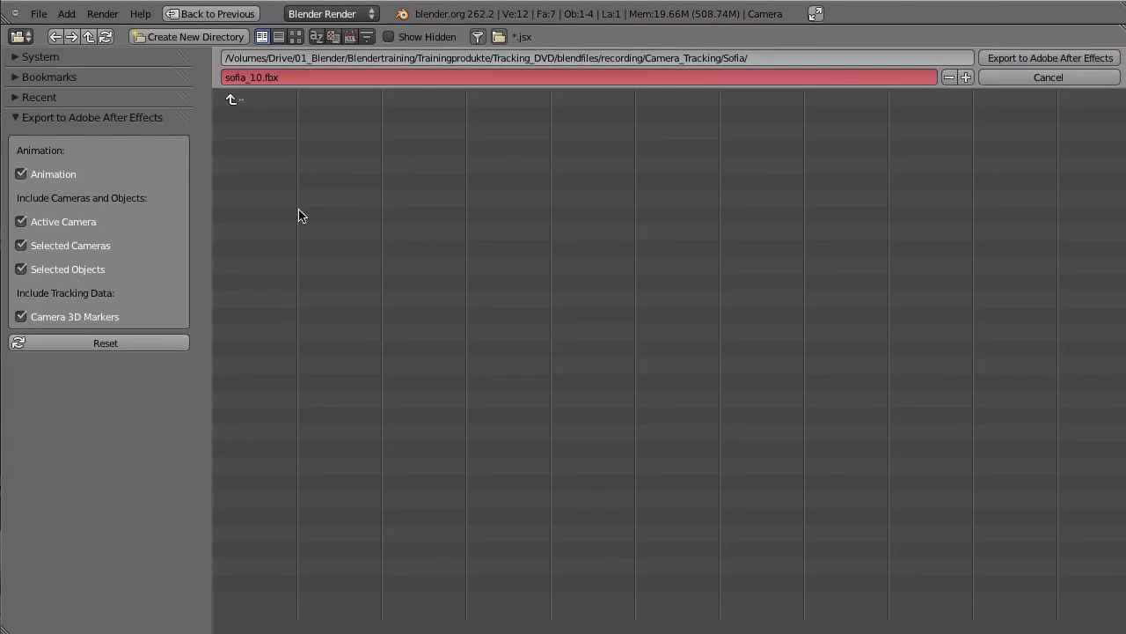
click(1031, 60)
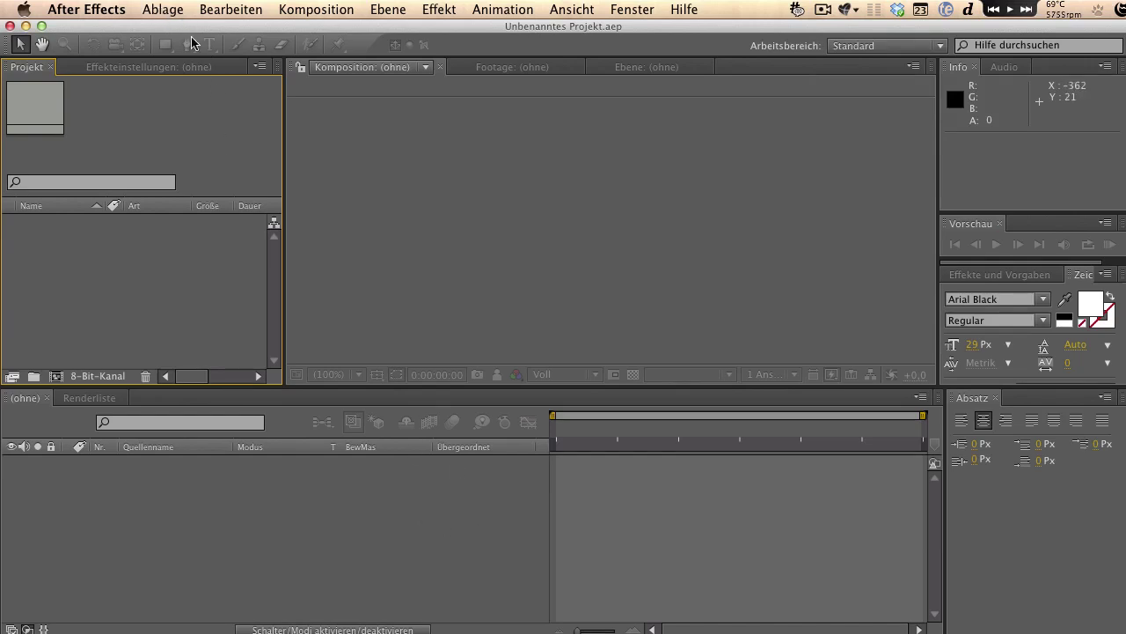
- Run the sofia_10.jsx script to build the BlendComp comp, then open it and scrub the camera motion
click(163, 10)
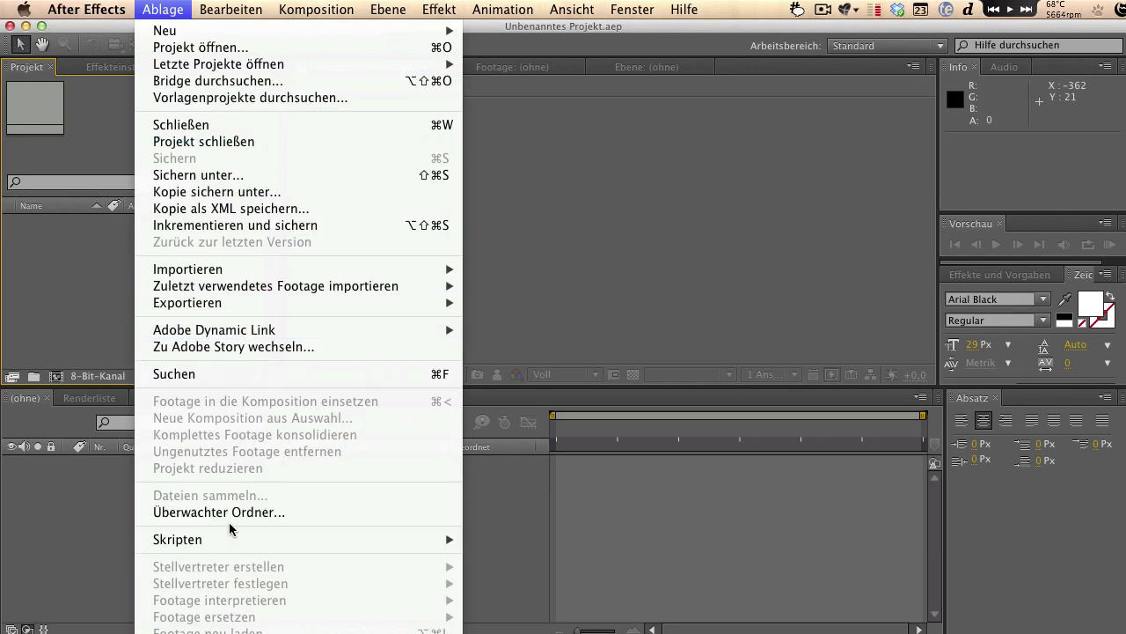
mouse_move(180, 539)
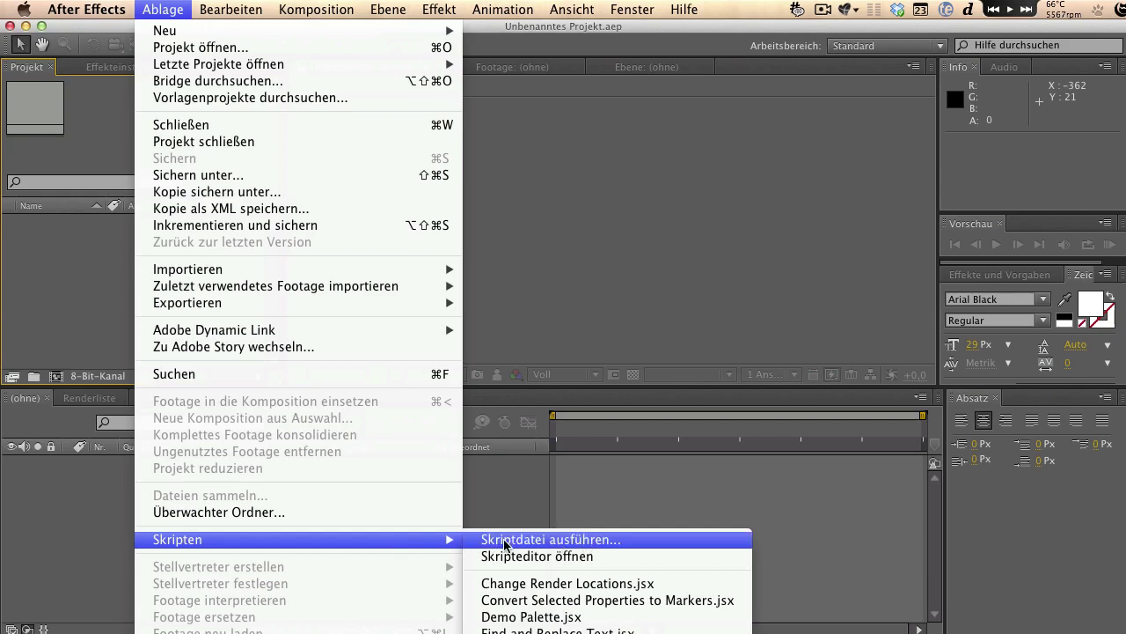
click(553, 540)
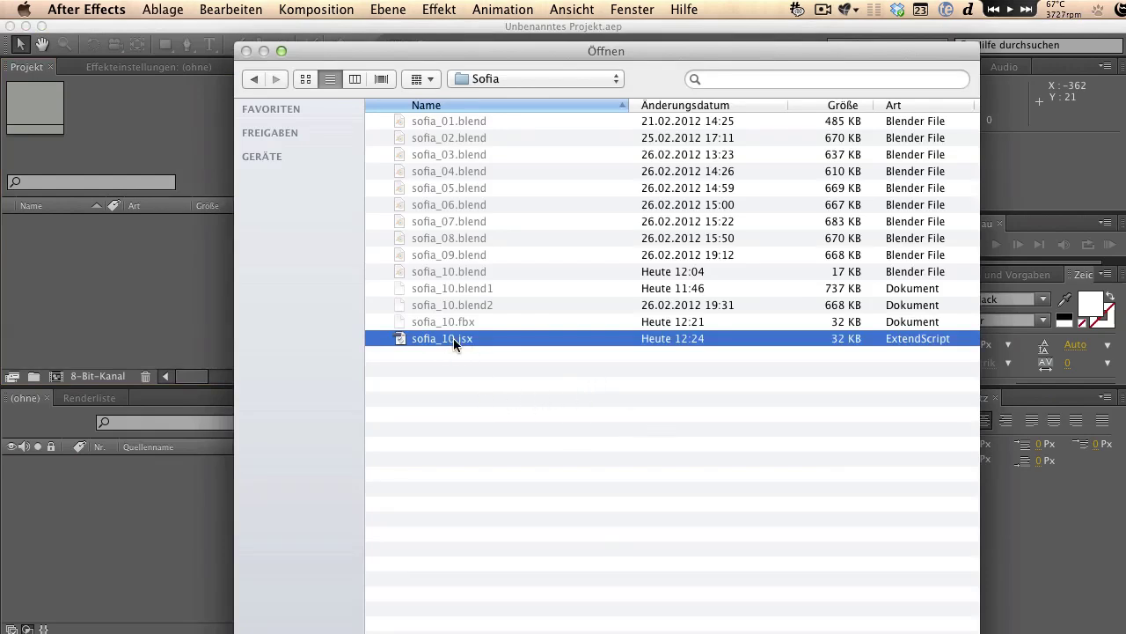
key(Return)
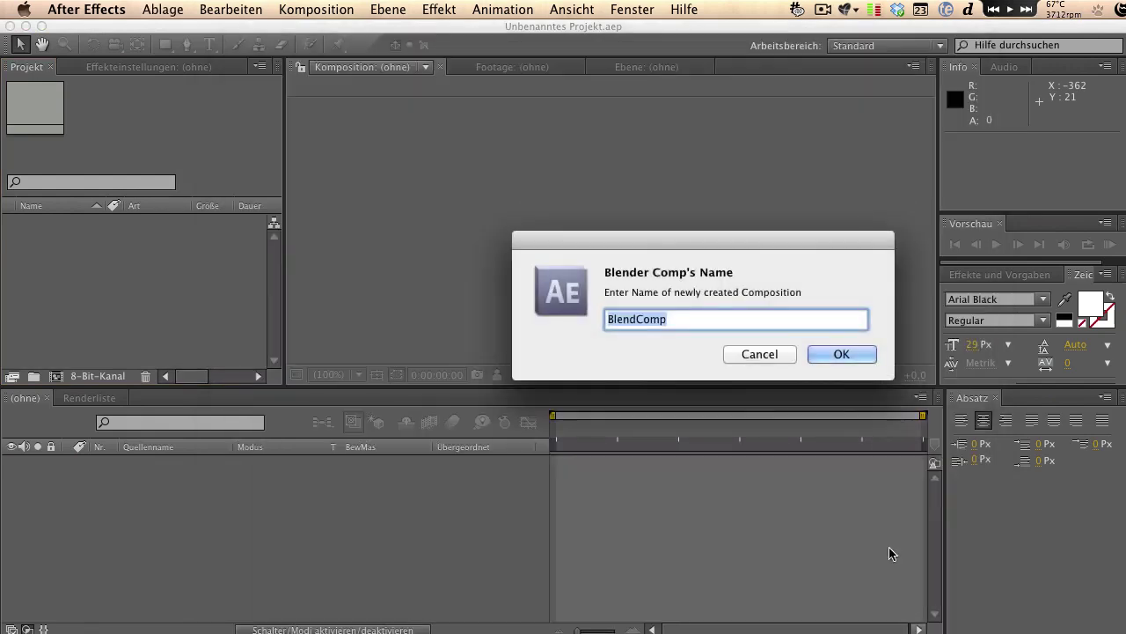
click(870, 353)
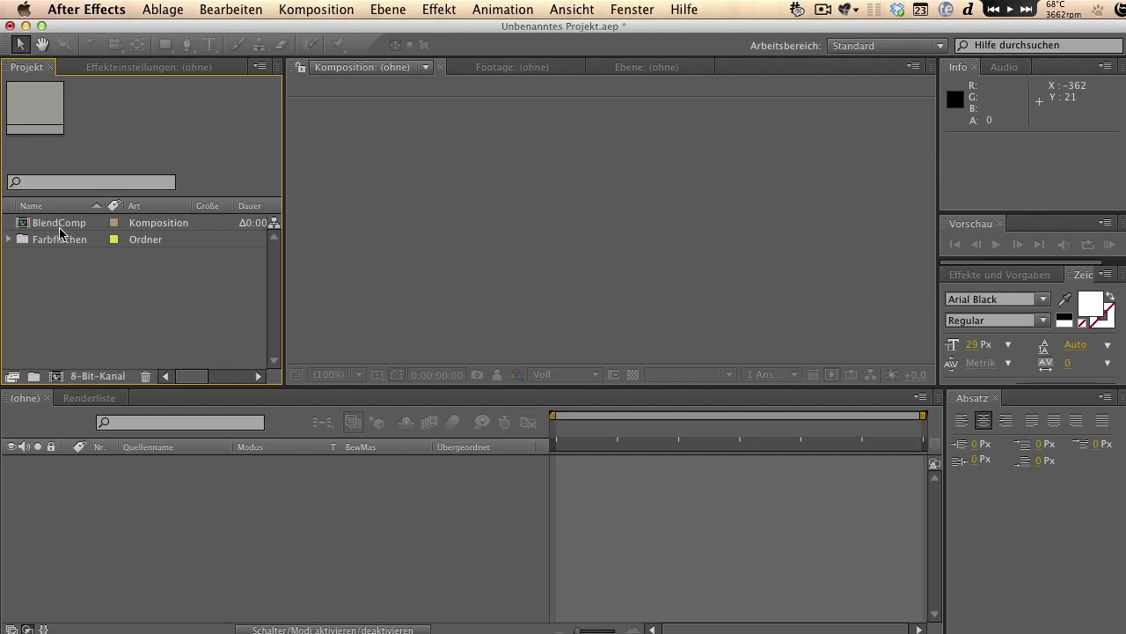
double_click(37, 226)
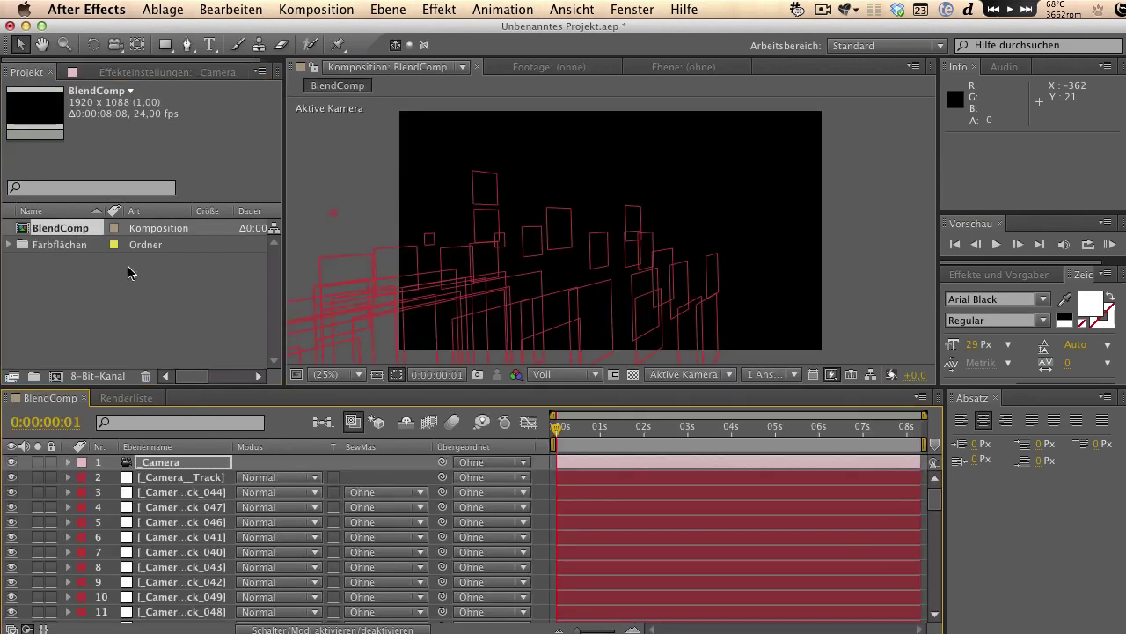
mouse_move(564, 430)
mouse_down()
mouse_move(872, 431)
mouse_move(558, 431)
mouse_move(813, 440)
mouse_move(920, 430)
mouse_move(567, 430)
mouse_up()
- Import sofia.mov with the default alpha interpretation and view its details to compare frame rates
click(302, 307)
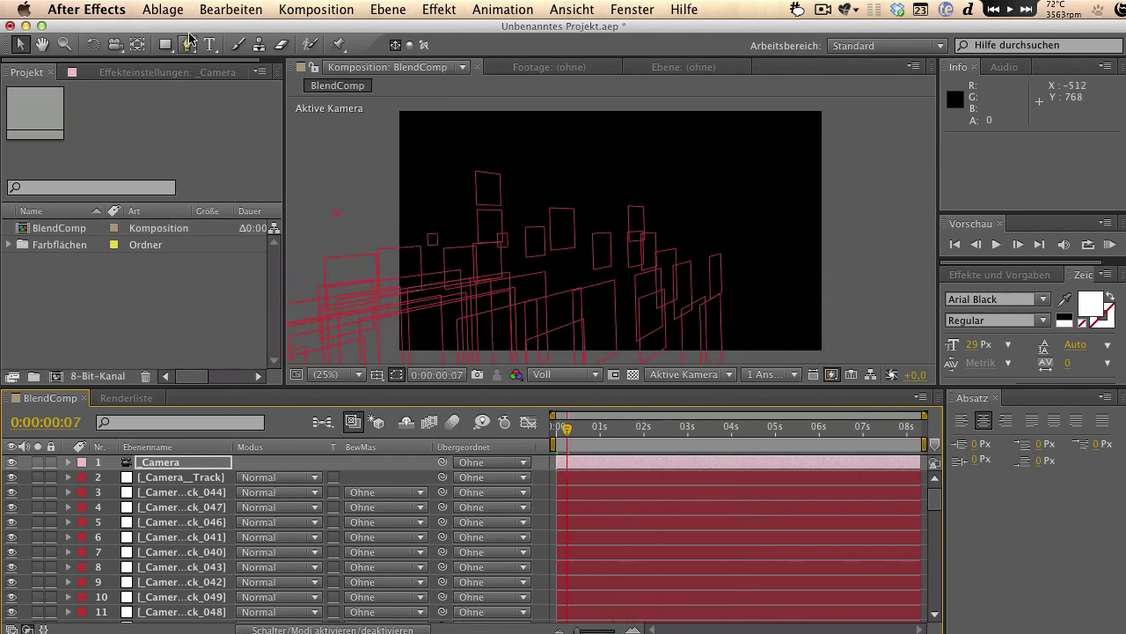
click(163, 8)
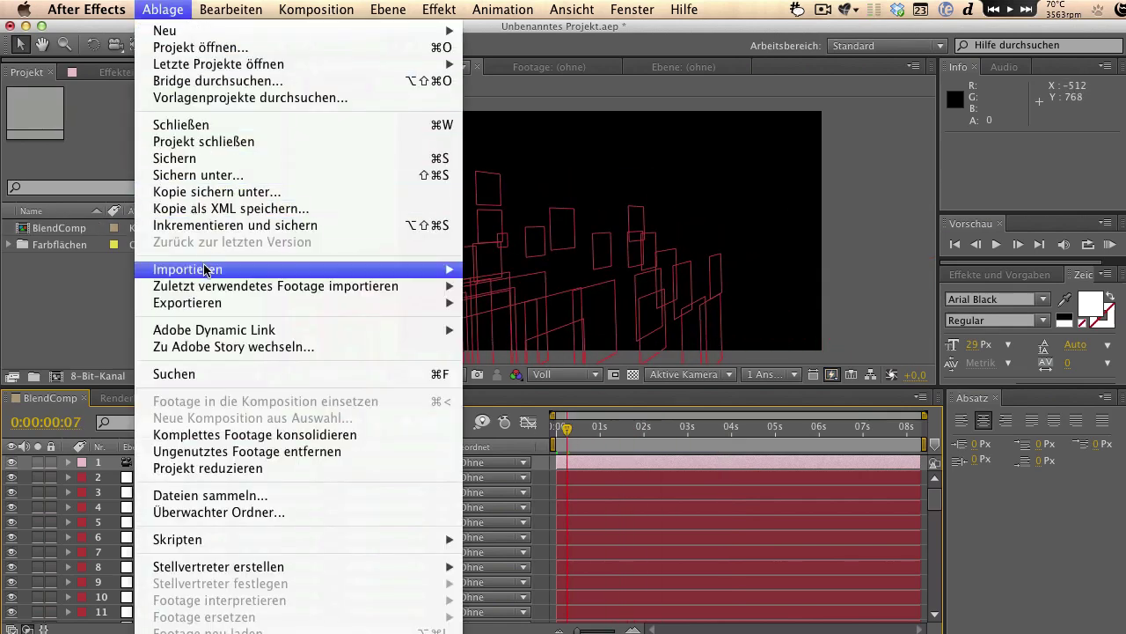
mouse_move(205, 271)
click(578, 272)
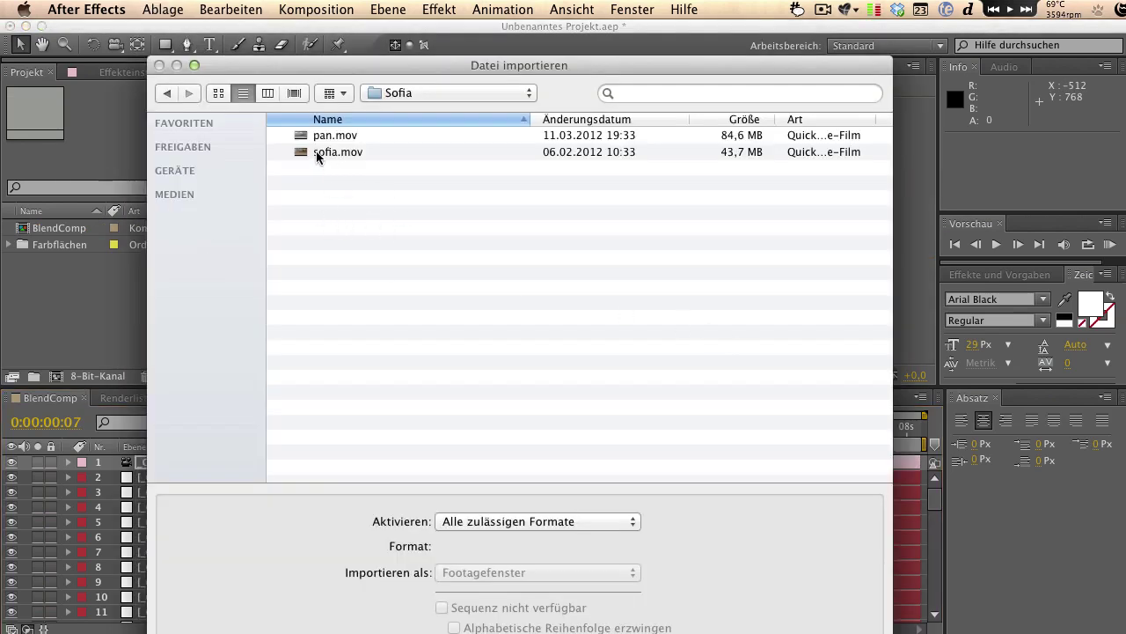
click(337, 155)
key(Return)
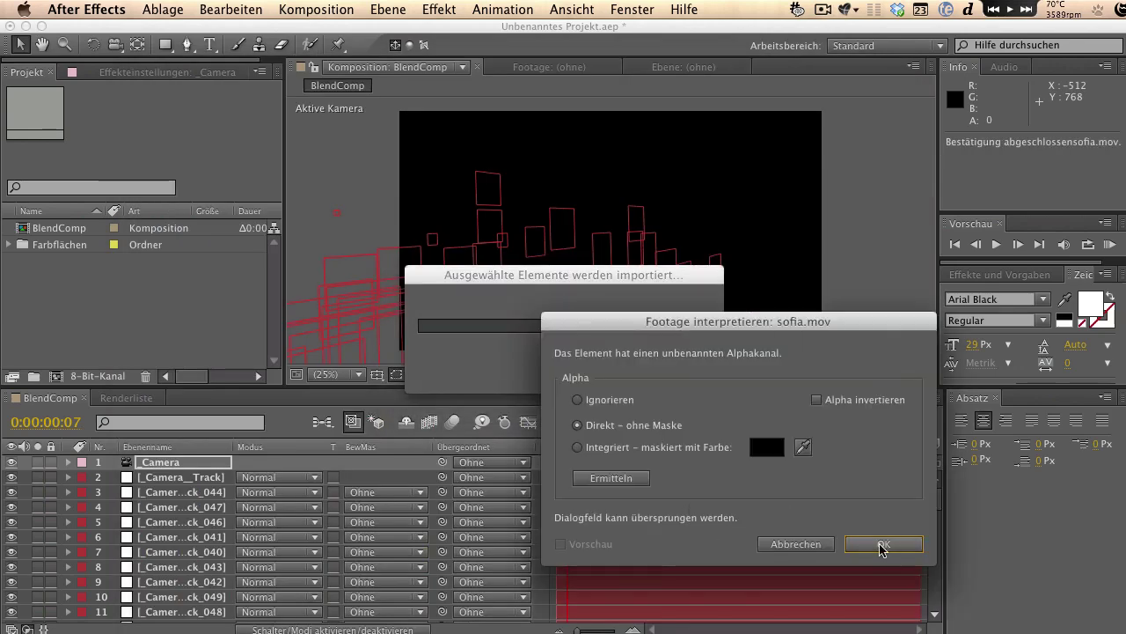
click(882, 545)
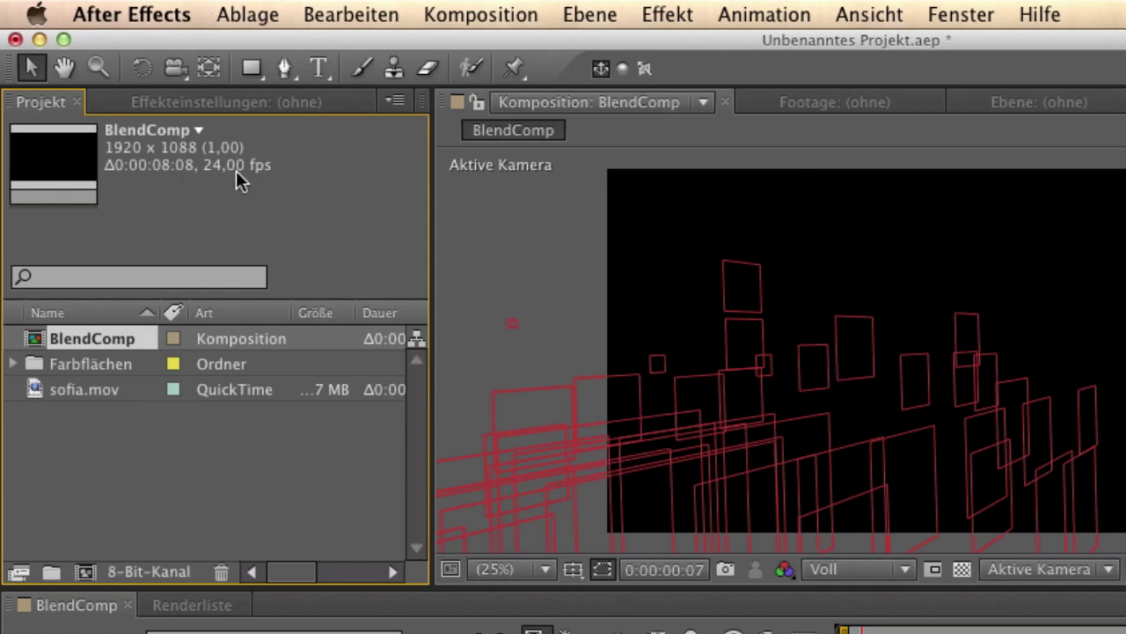
click(85, 390)
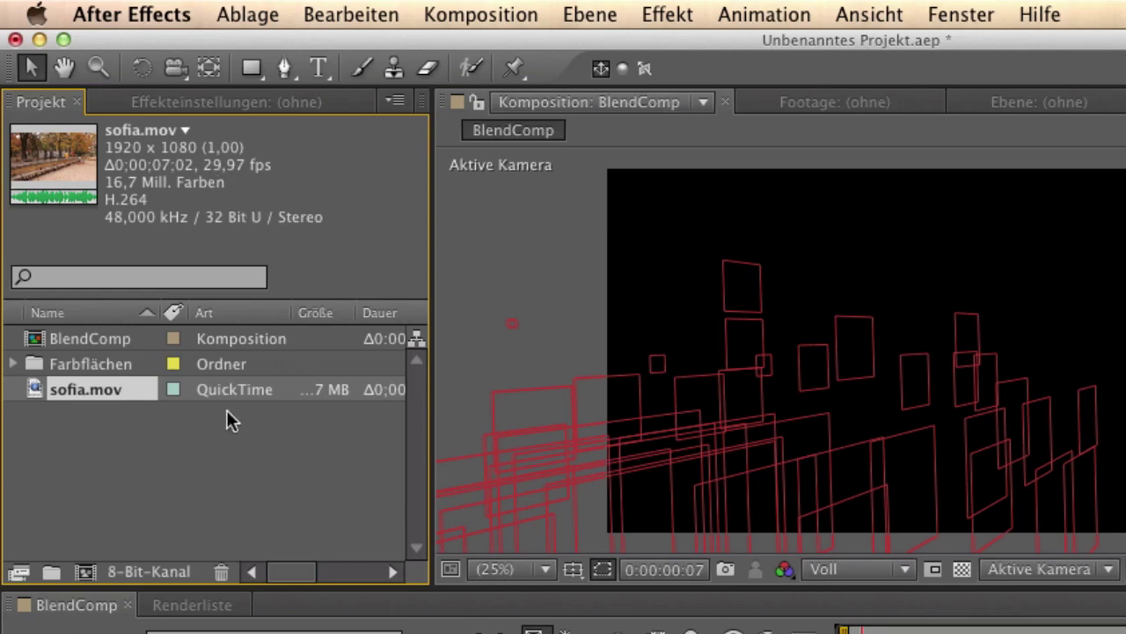
- Override the sofia.mov footage frame rate to 24 fps in its interpretation settings
right_click(86, 398)
mouse_move(197, 491)
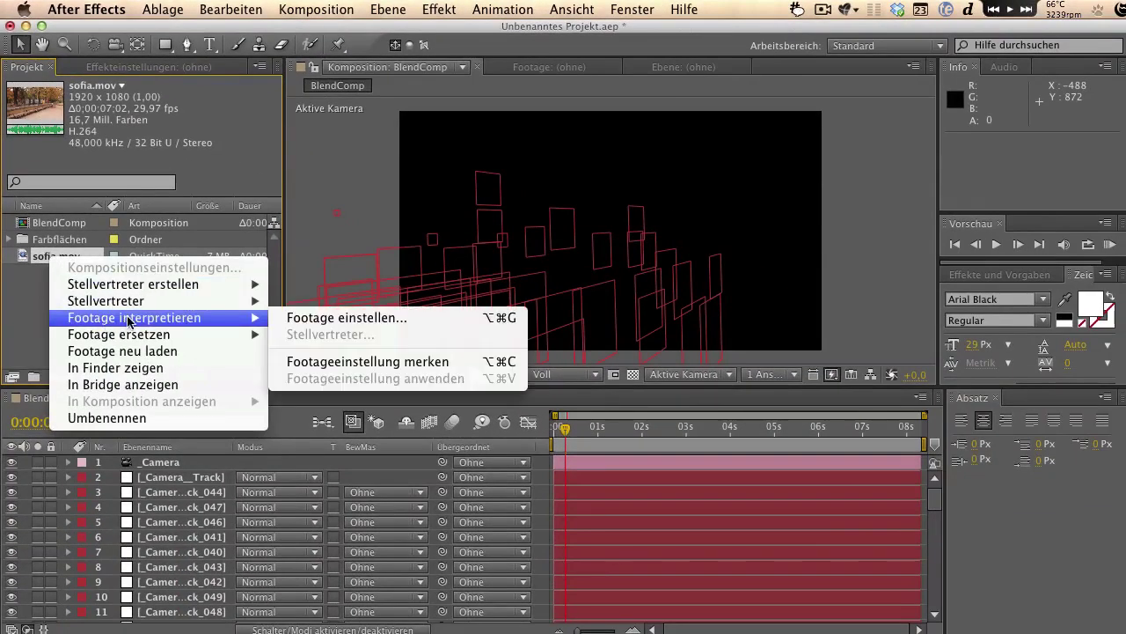
click(300, 319)
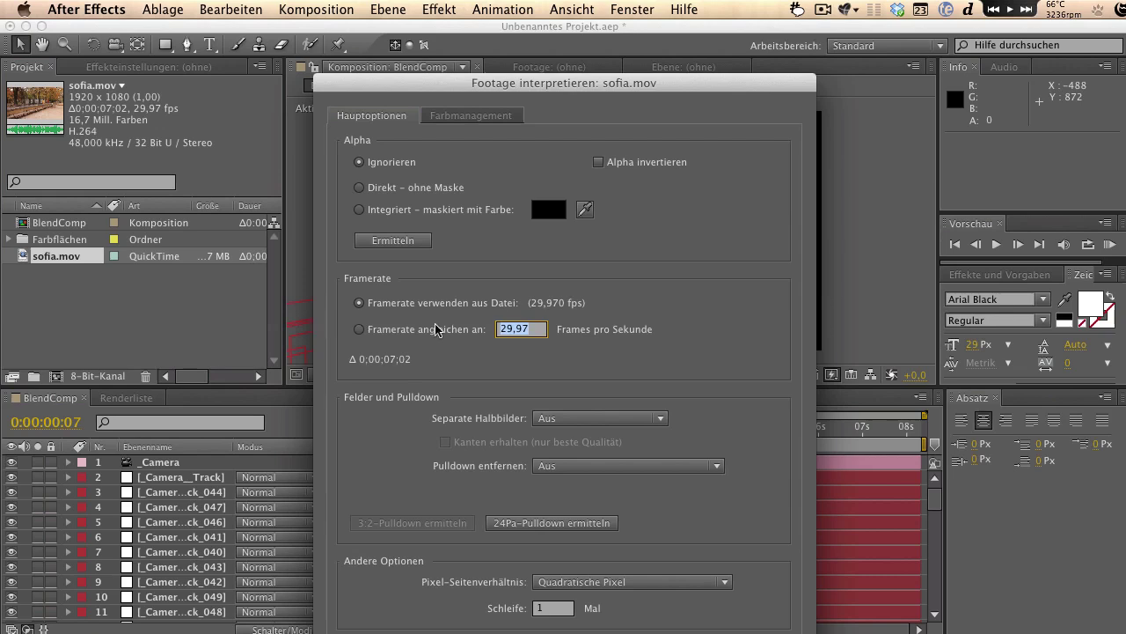
click(408, 331)
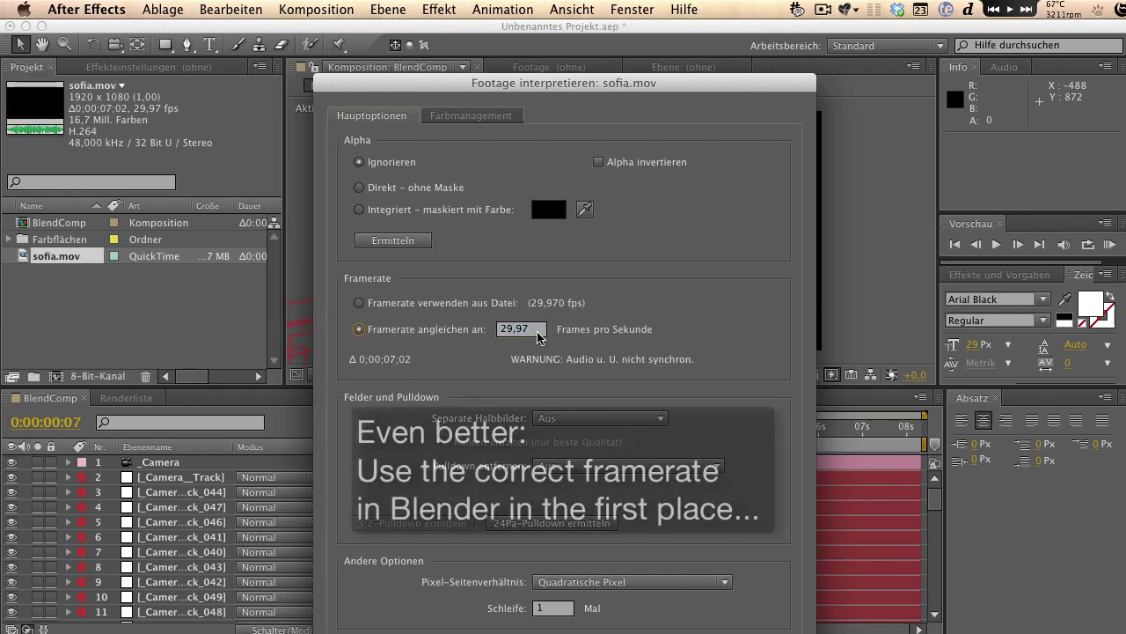
text(24)
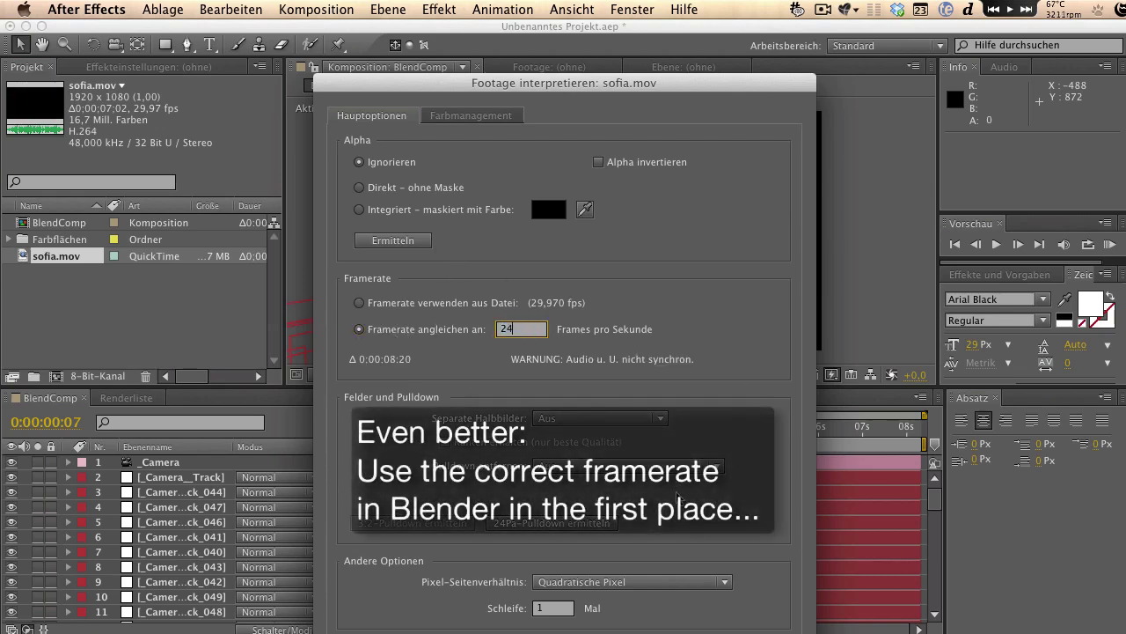
key(Return)
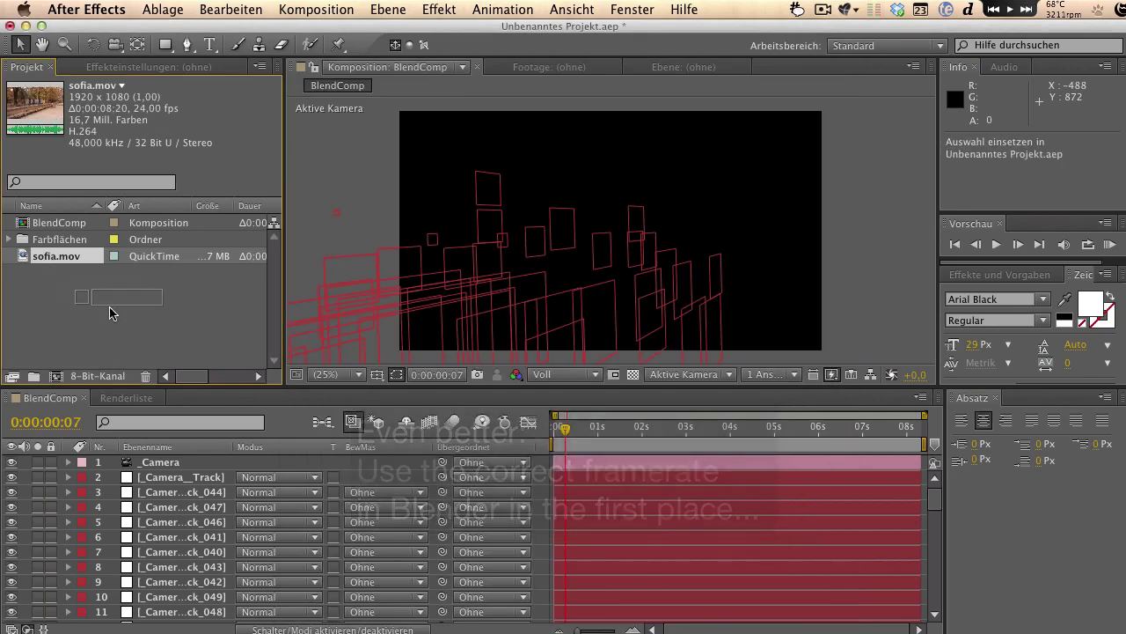
- Add sofia.mov to BlendComp as layer 1 and scrub to later frames to check the match
drag(117, 455, 123, 467)
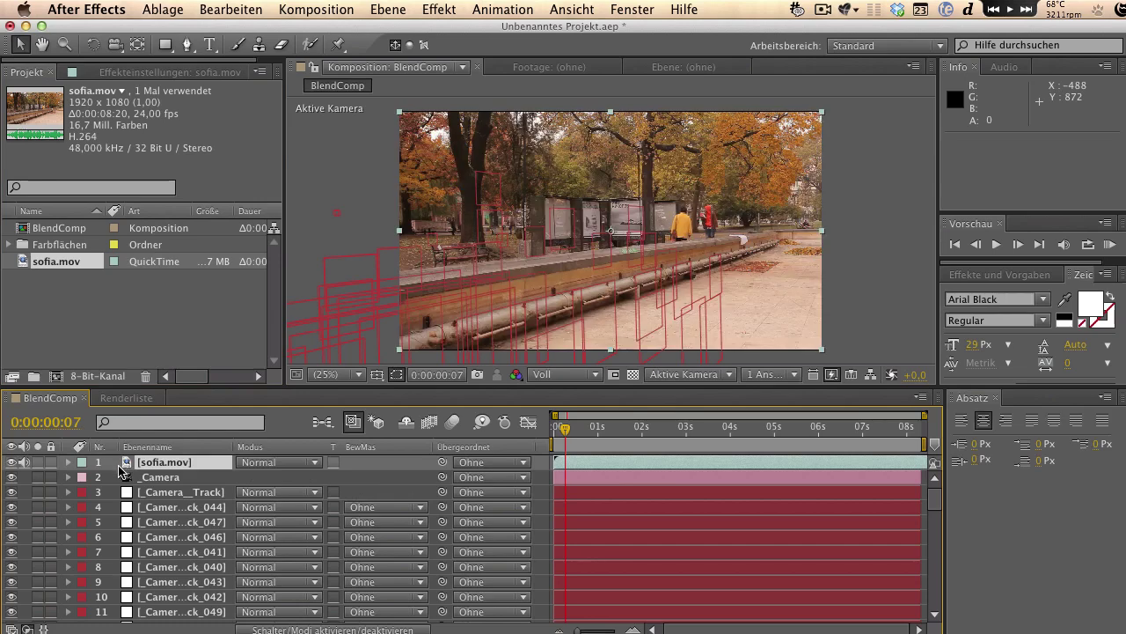
mouse_move(573, 434)
mouse_down()
mouse_move(911, 428)
mouse_move(565, 429)
mouse_up()
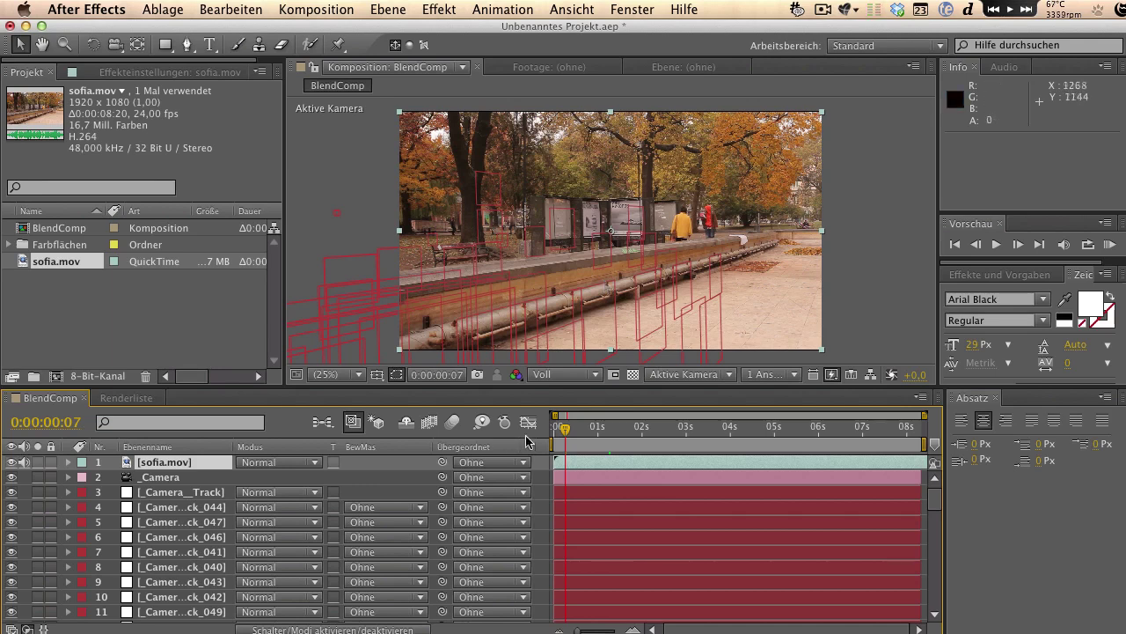
right_click(476, 199)
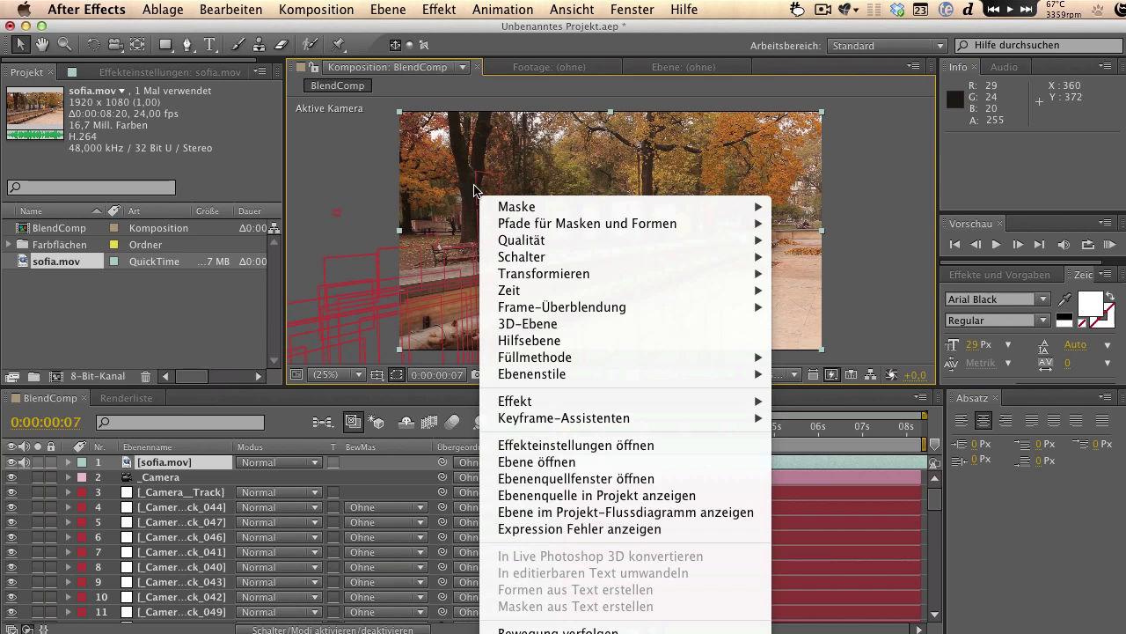
click(474, 187)
double_click(479, 185)
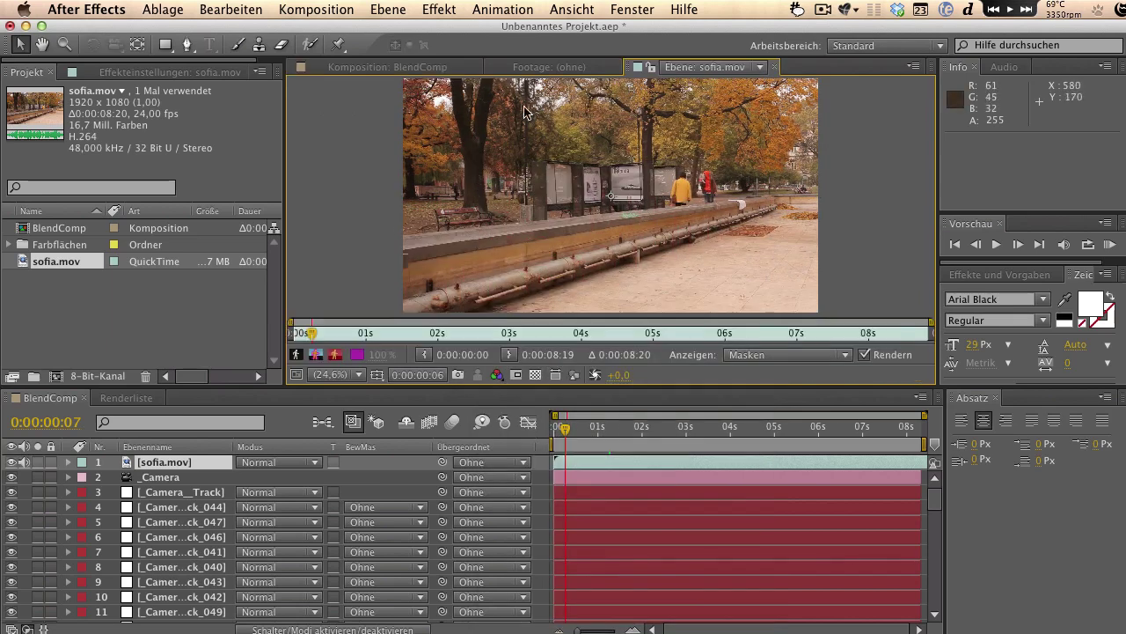
key(backslash)
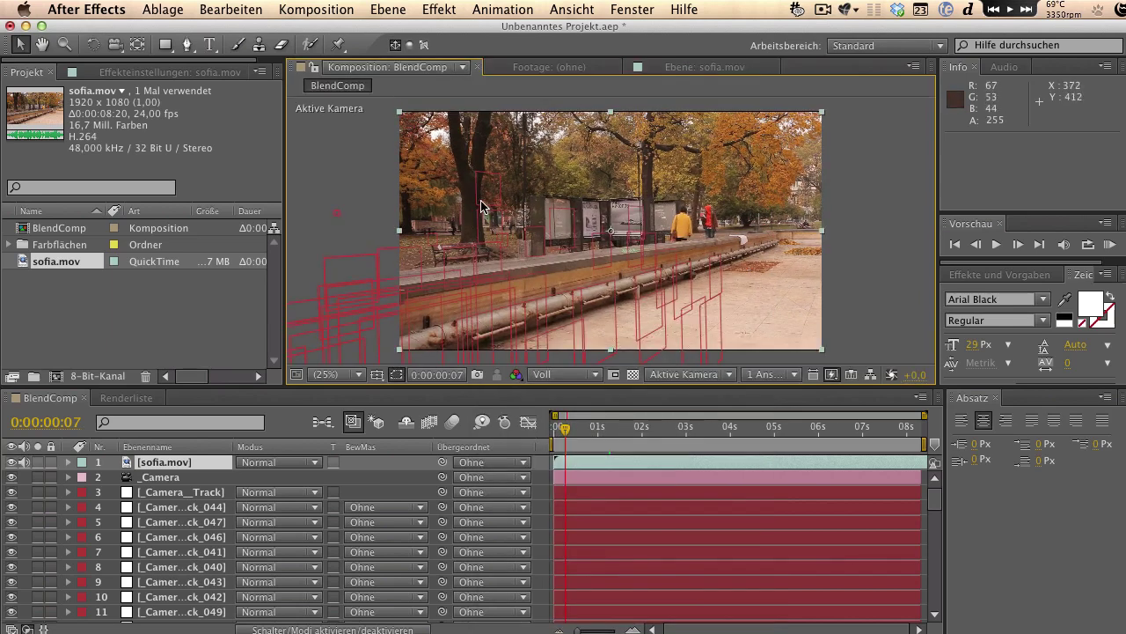
double_click(479, 209)
key(backslash)
click(654, 477)
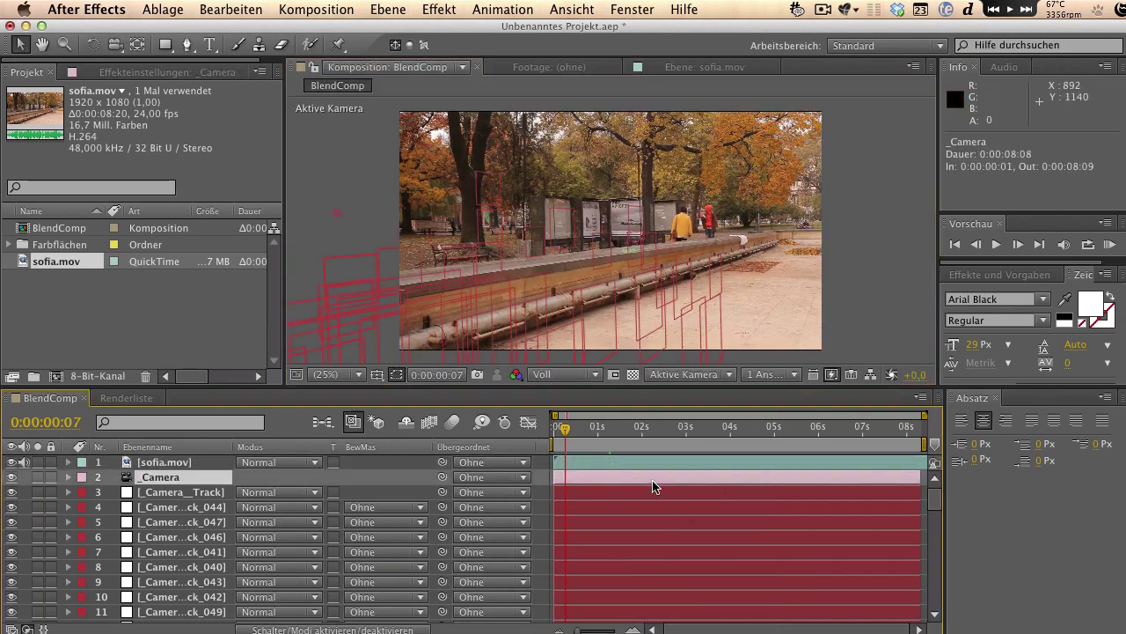
click(637, 492)
click(643, 567)
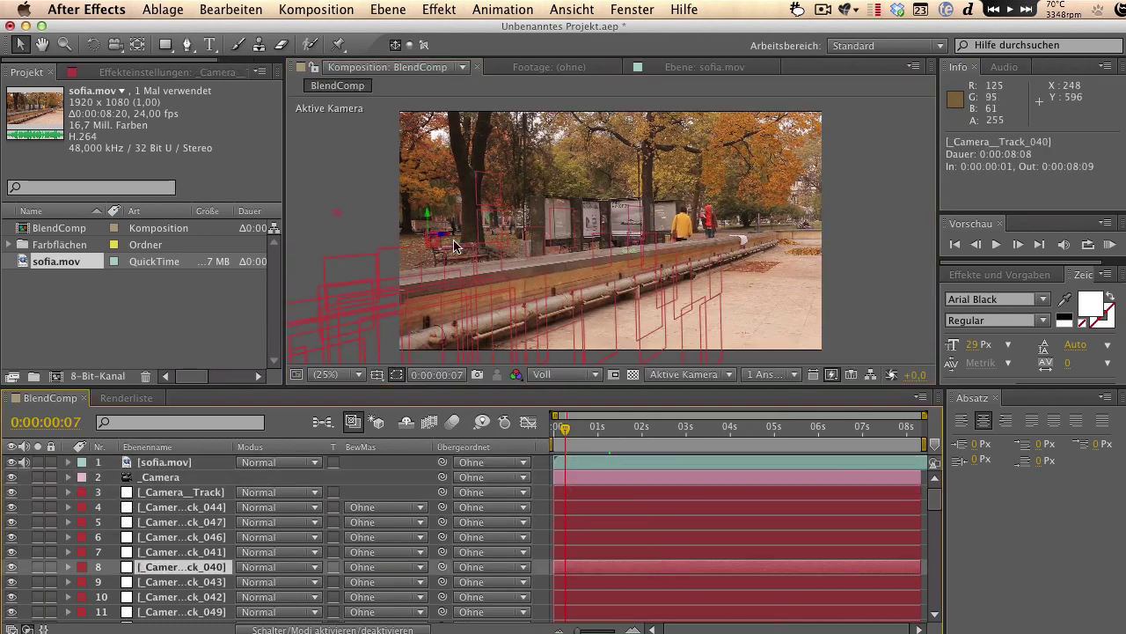
click(627, 535)
click(647, 492)
click(694, 431)
drag(658, 431, 800, 431)
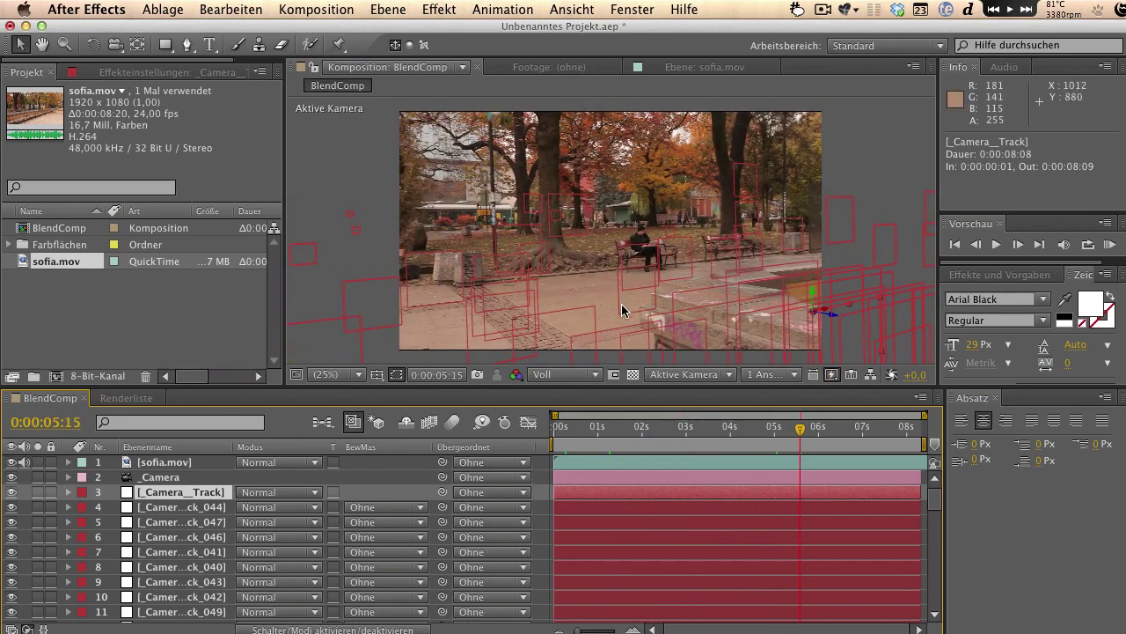
drag(647, 432, 747, 429)
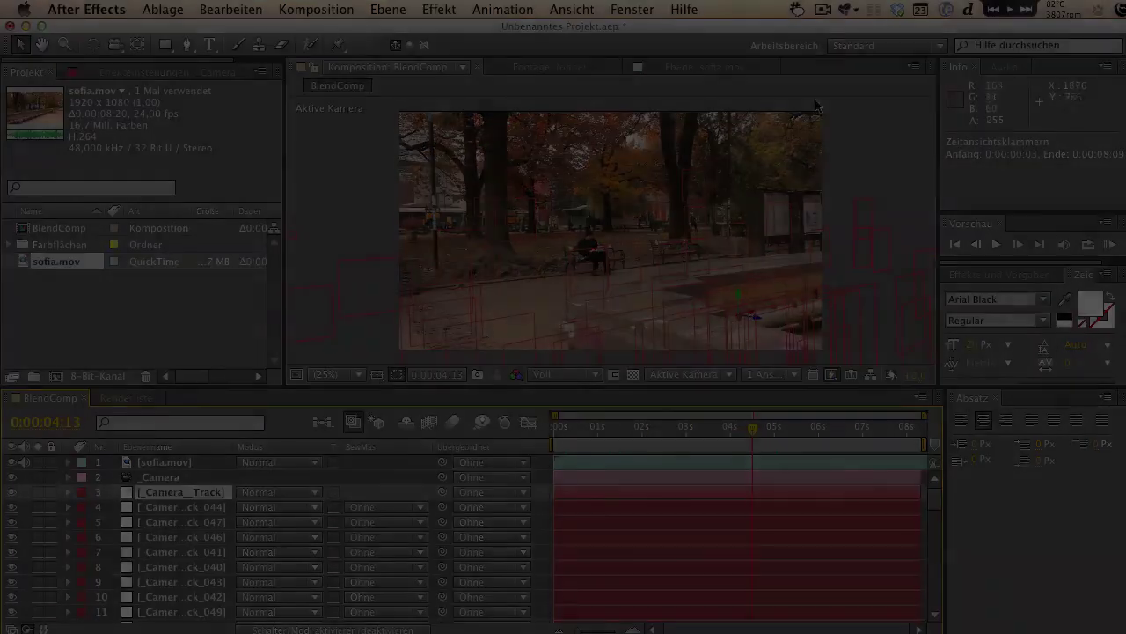